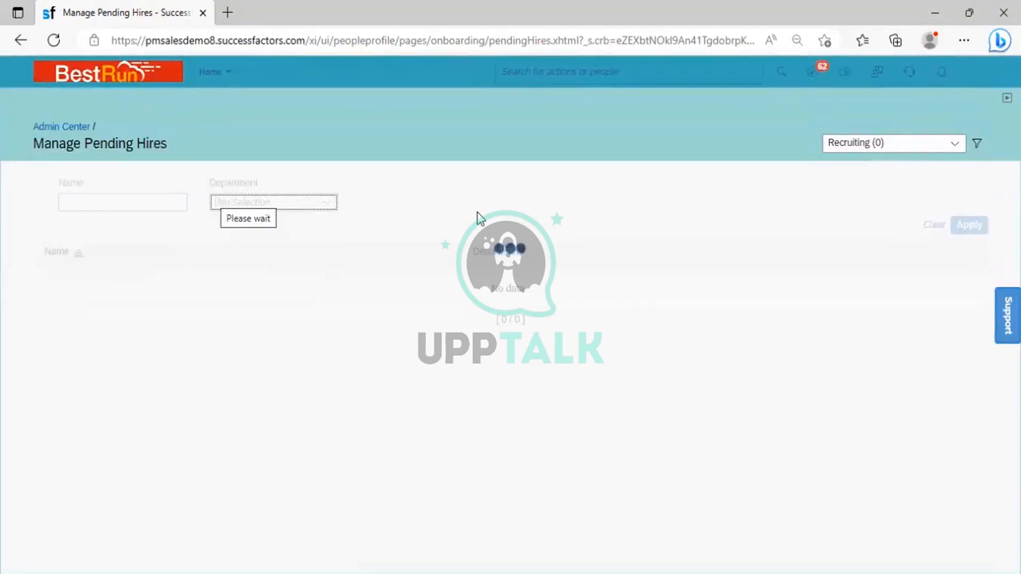
# Show the draft pending hires and look through the listed entries.
pyautogui.click(864, 154)
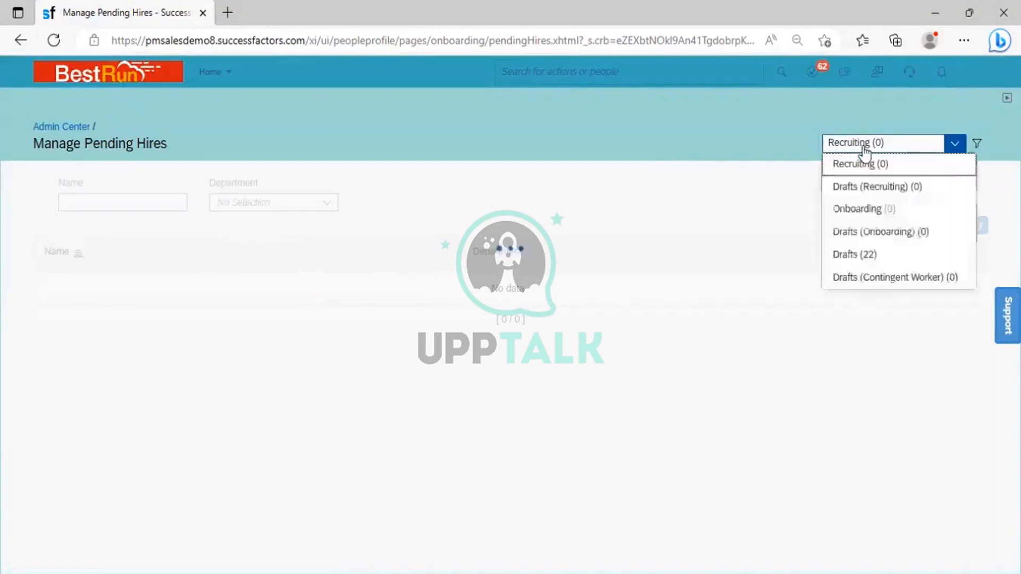
pyautogui.click(853, 257)
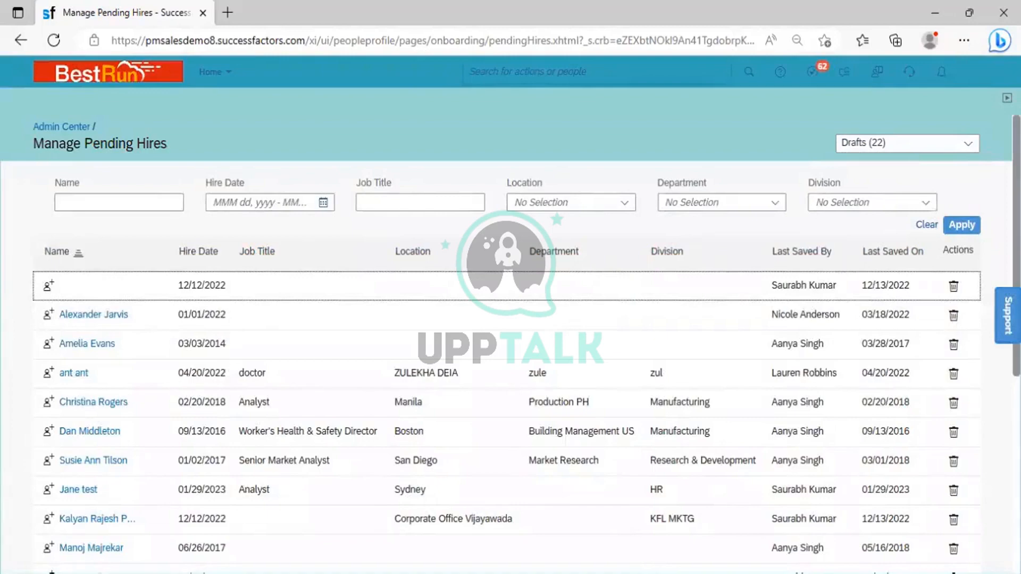
pyautogui.scroll(-5, 510, 367)
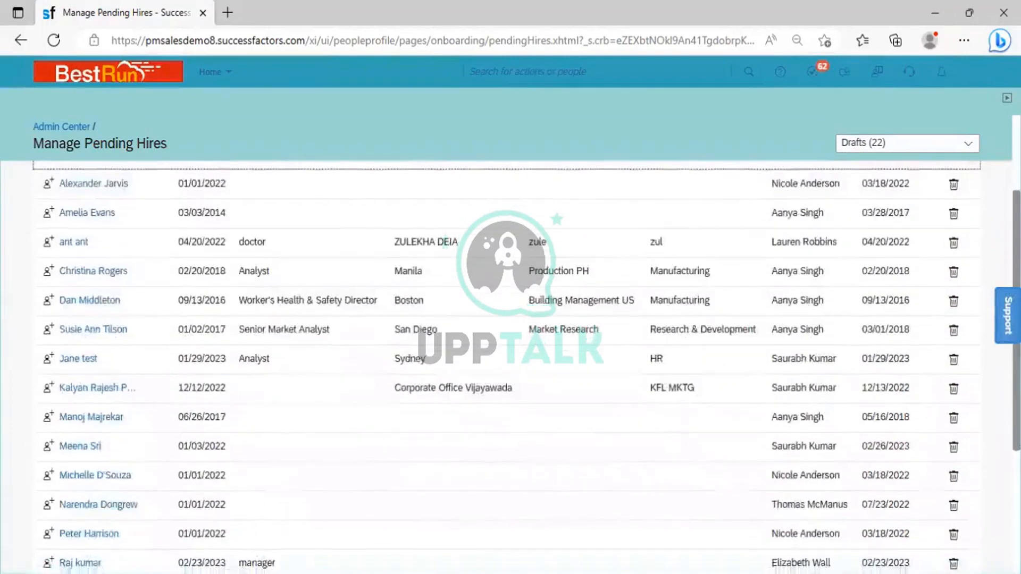
pyautogui.scroll(-1, 511, 367)
pyautogui.scroll(-1, 510, 367)
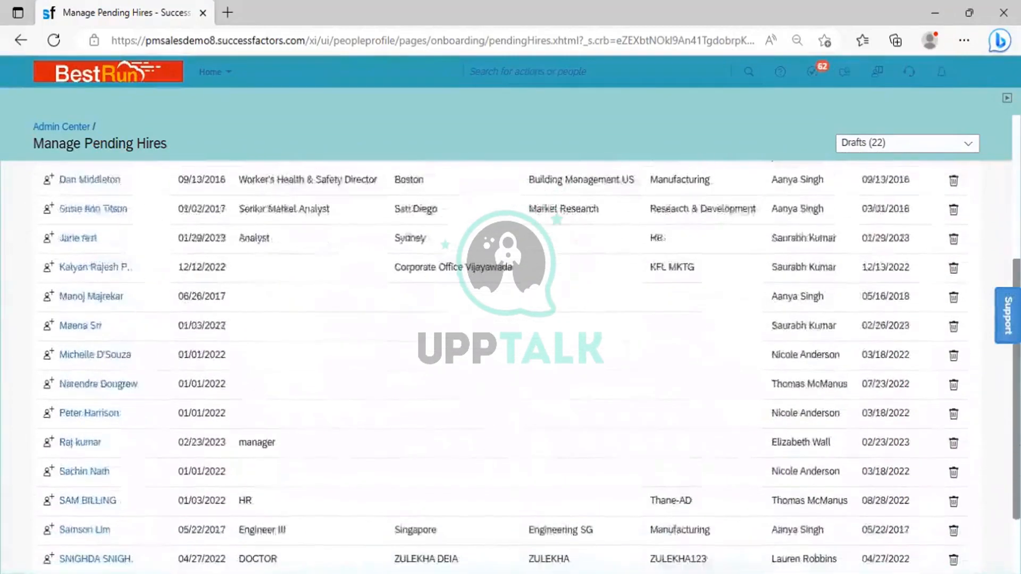
pyautogui.scroll(-1, 511, 367)
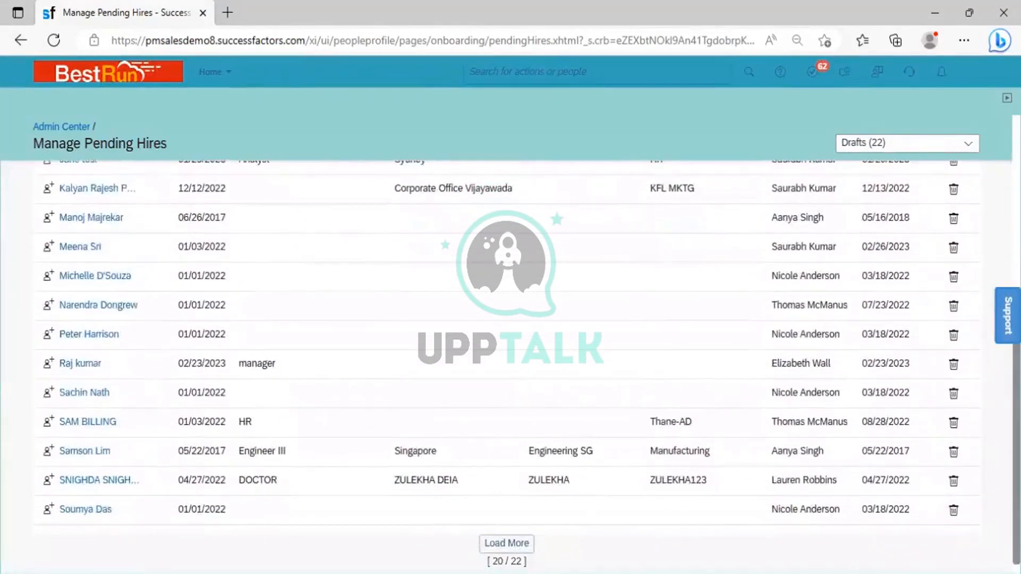
pyautogui.scroll(-1, 510, 367)
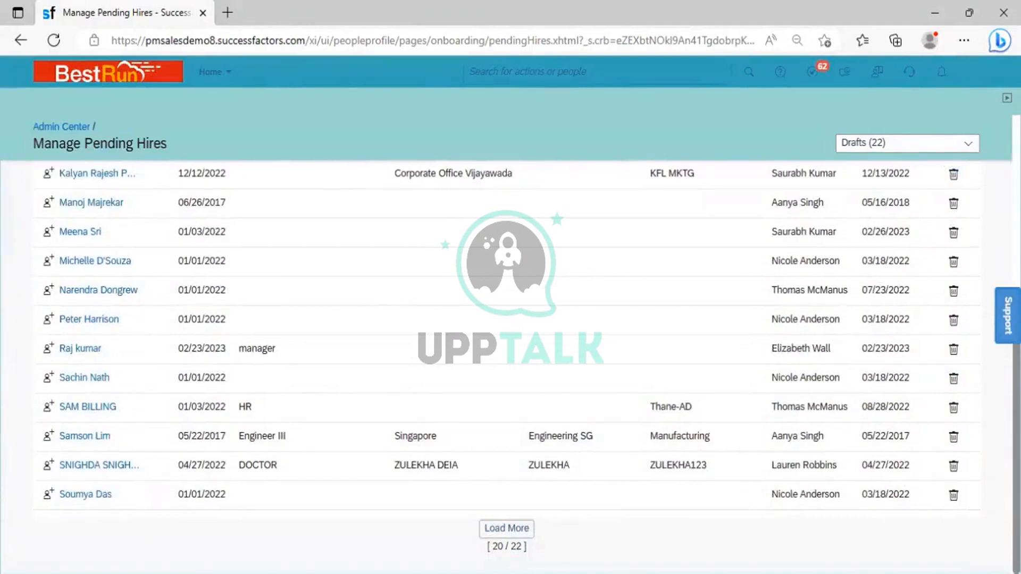
pyautogui.scroll(5, 511, 367)
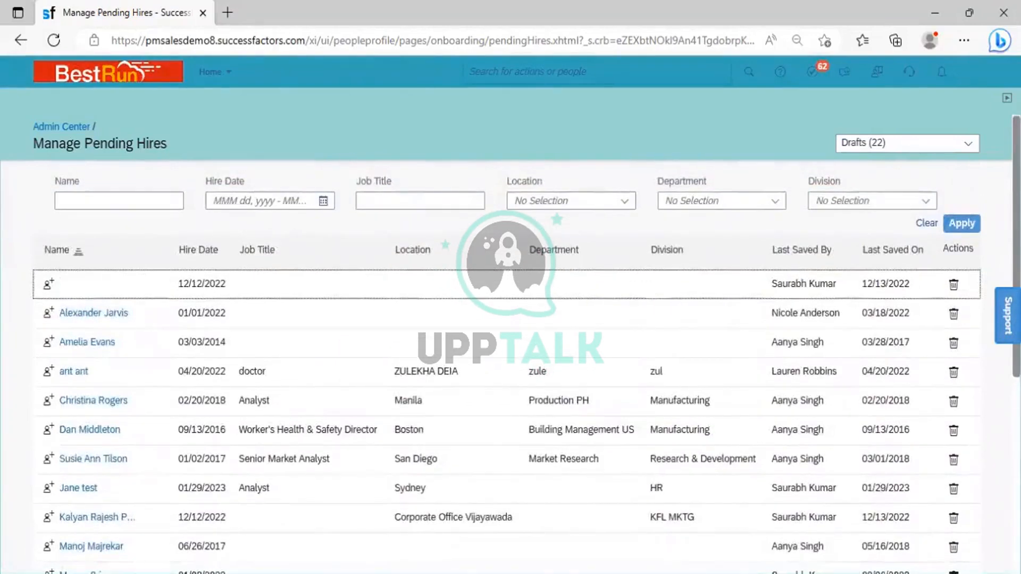
# Load the remaining draft pending hires and review the complete list.
pyautogui.scroll(-5, 511, 367)
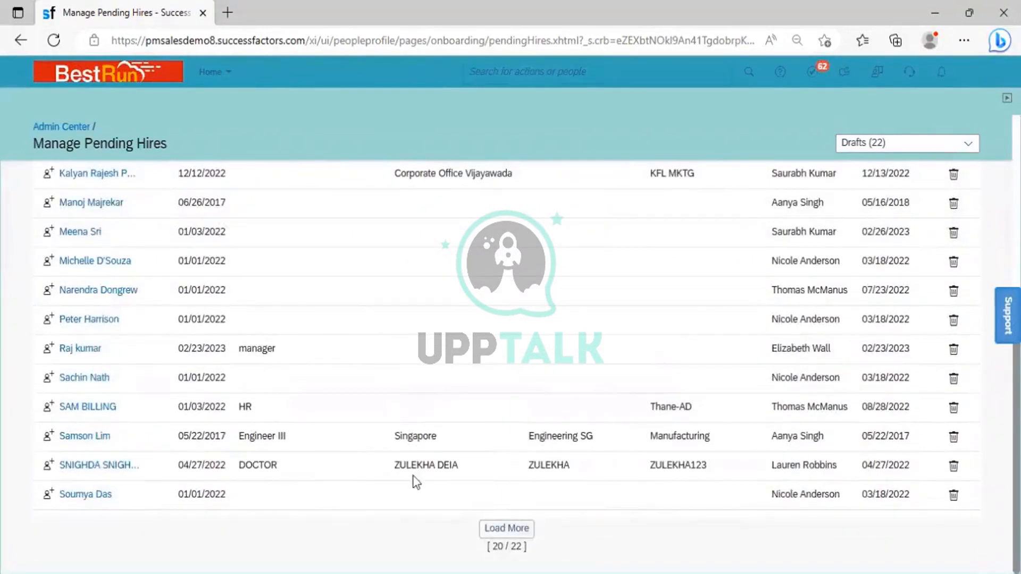
pyautogui.click(516, 531)
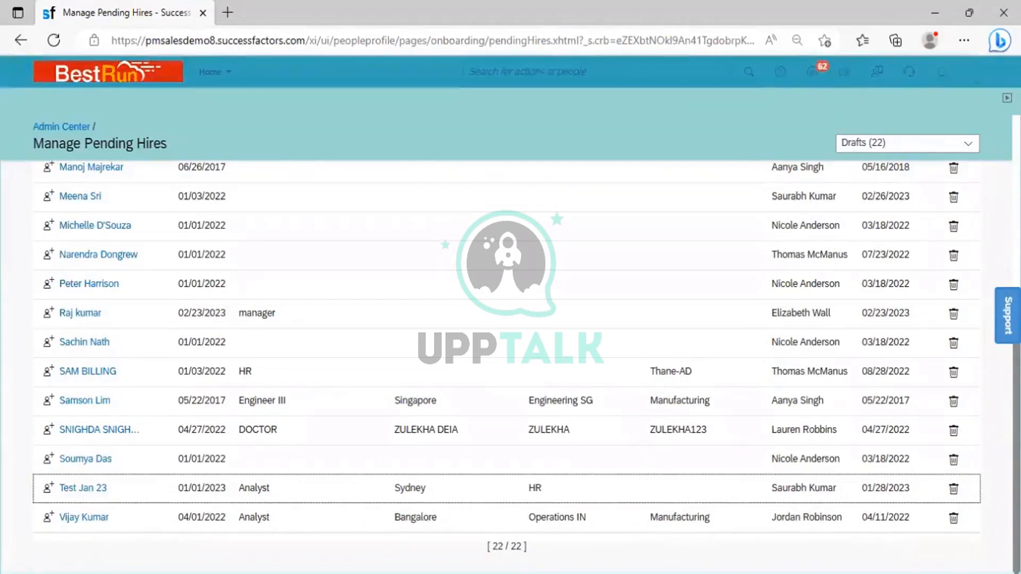
pyautogui.scroll(4, 505, 367)
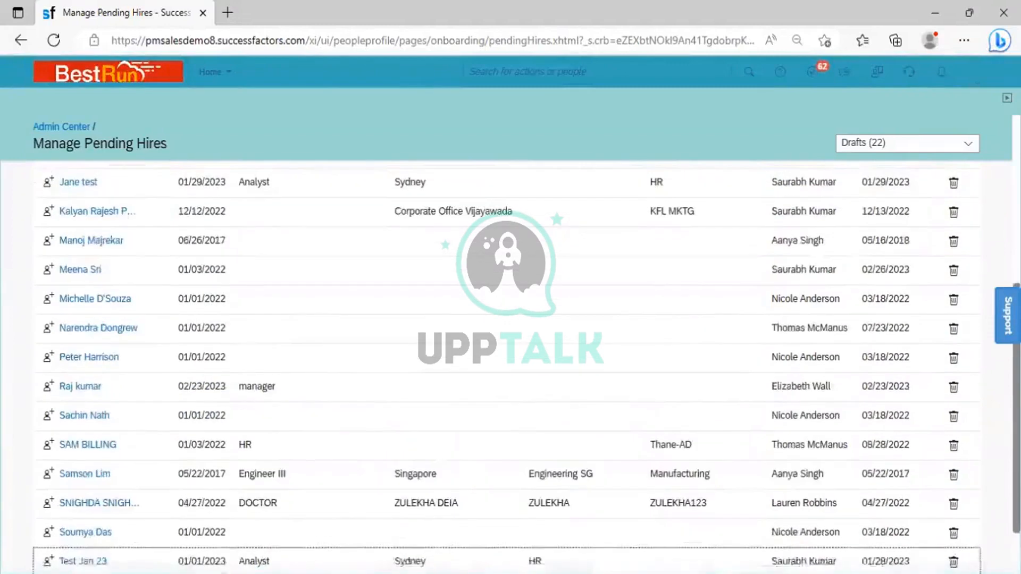
pyautogui.scroll(6, 505, 367)
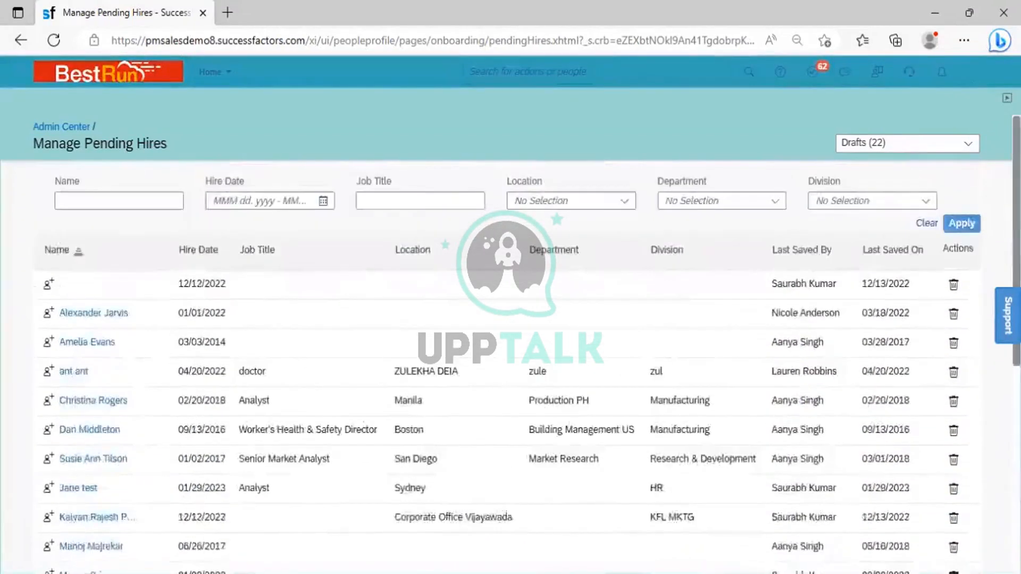
# Search the actions for "Add new employee" and open Add New Employee.
pyautogui.click(544, 70)
pyautogui.write('Add new employee')
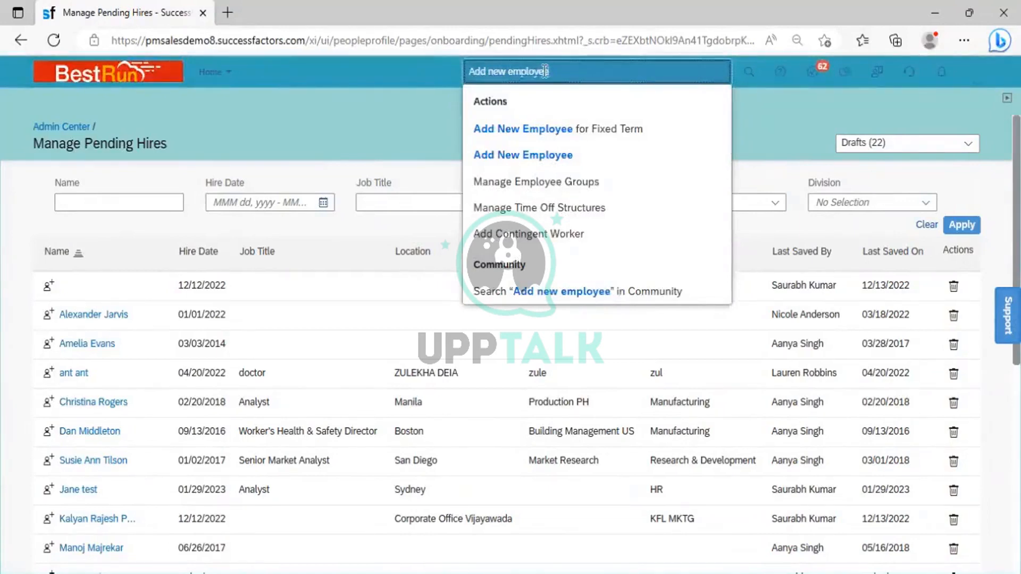
pyautogui.click(538, 156)
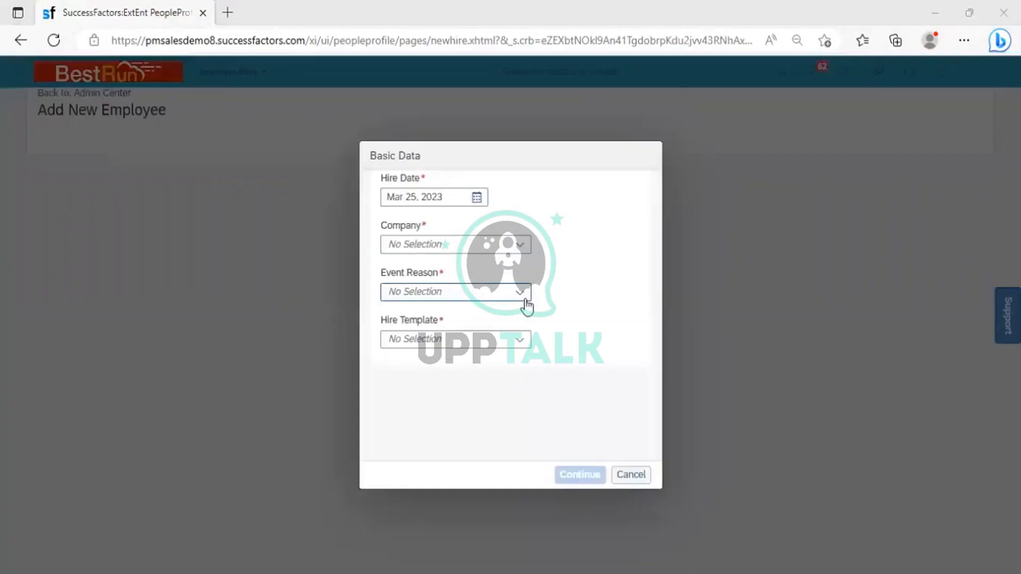
# Set the new hire's company to Power Mech Infra Pvt Ltd (PowerMech_Infra01).
pyautogui.click(519, 245)
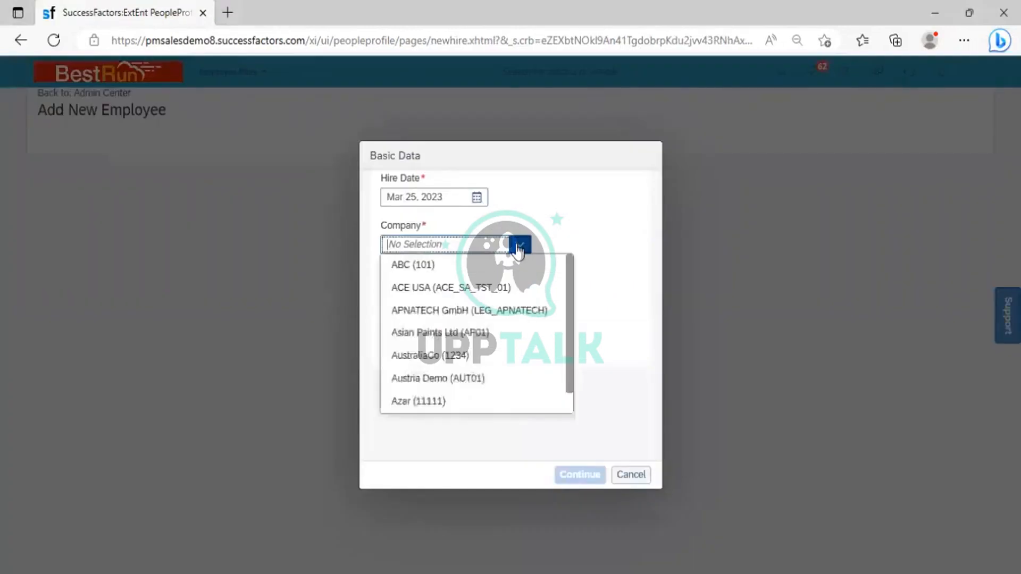
pyautogui.write('power')
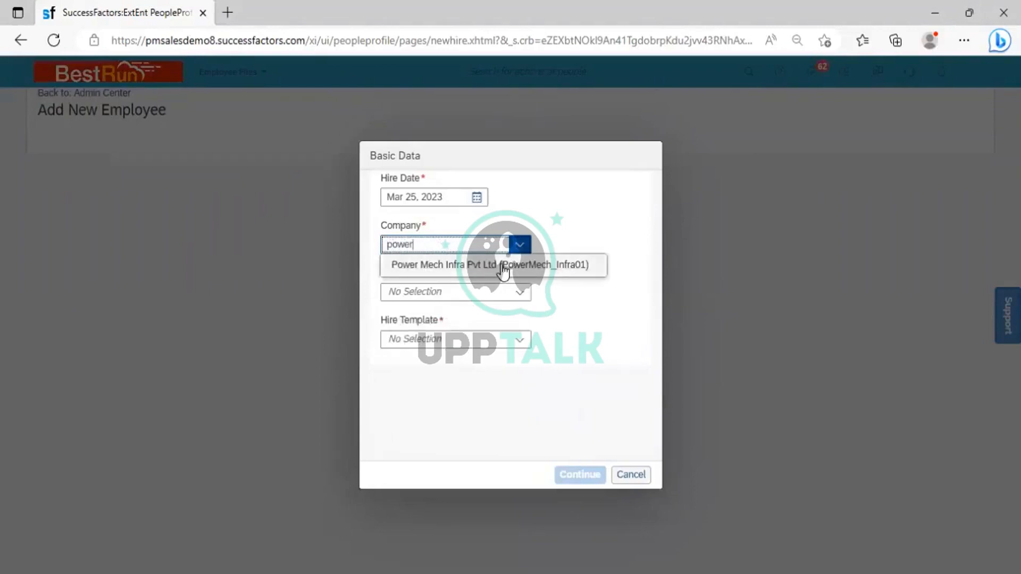
pyautogui.click(508, 264)
# Set the hire date to Feb 01, 2021 and check the available event reasons.
pyautogui.click(477, 198)
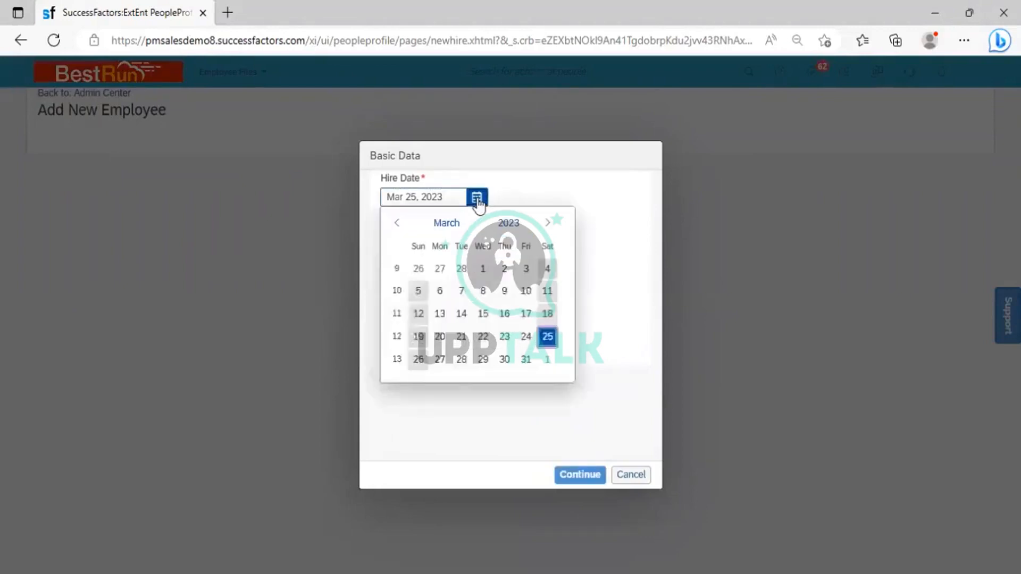
pyautogui.click(507, 224)
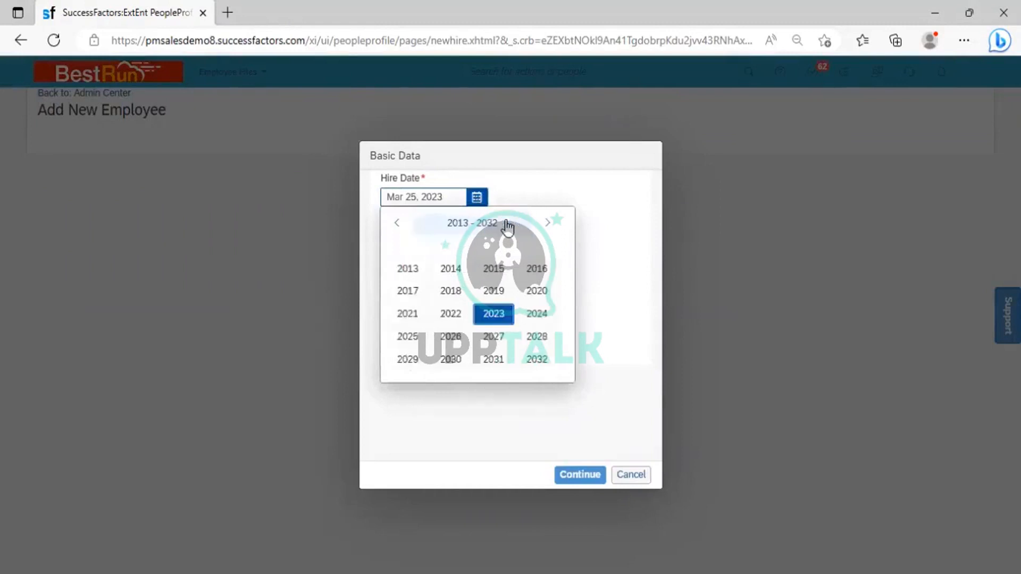
pyautogui.click(413, 315)
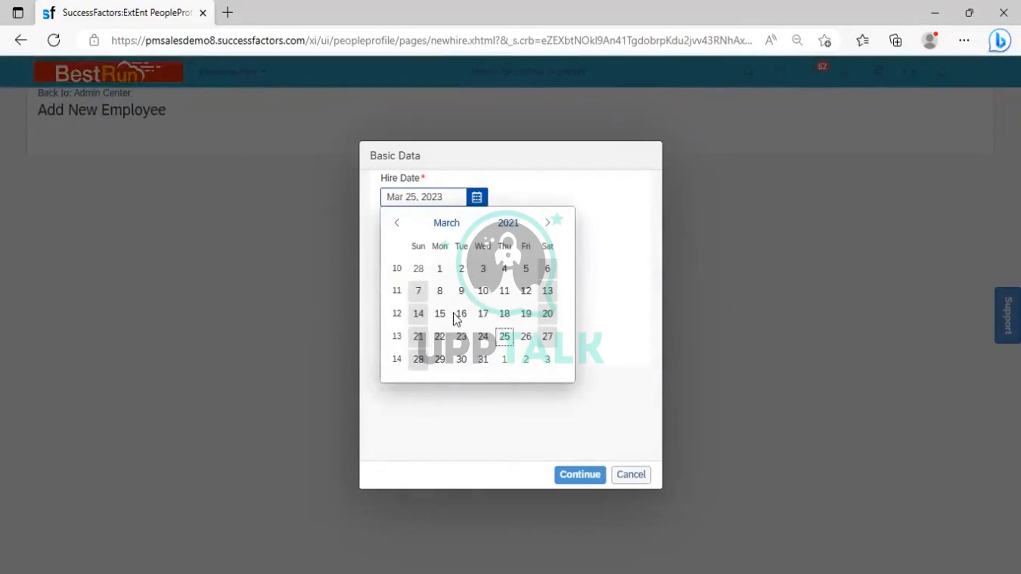
pyautogui.click(448, 223)
pyautogui.click(469, 273)
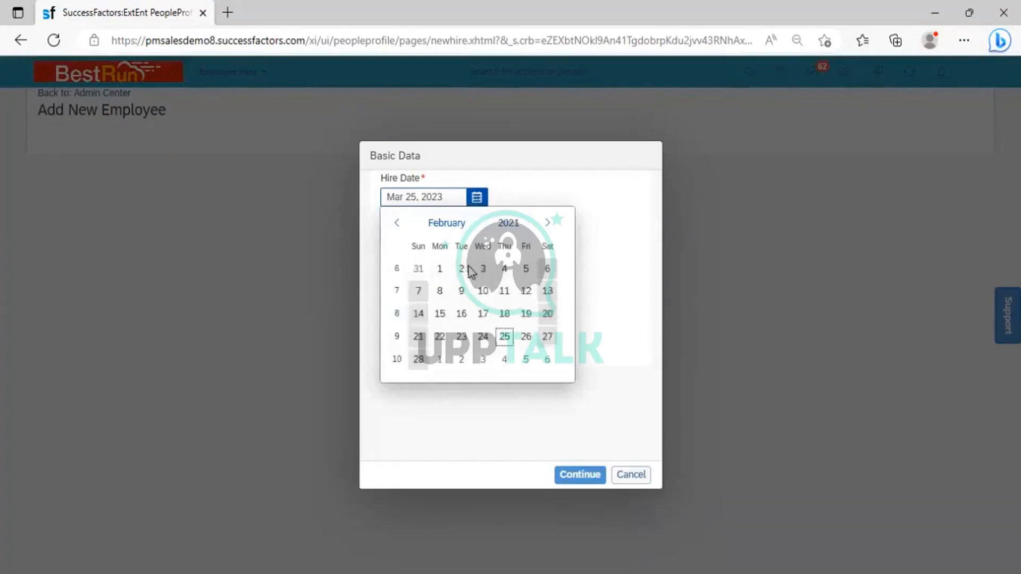
pyautogui.click(440, 270)
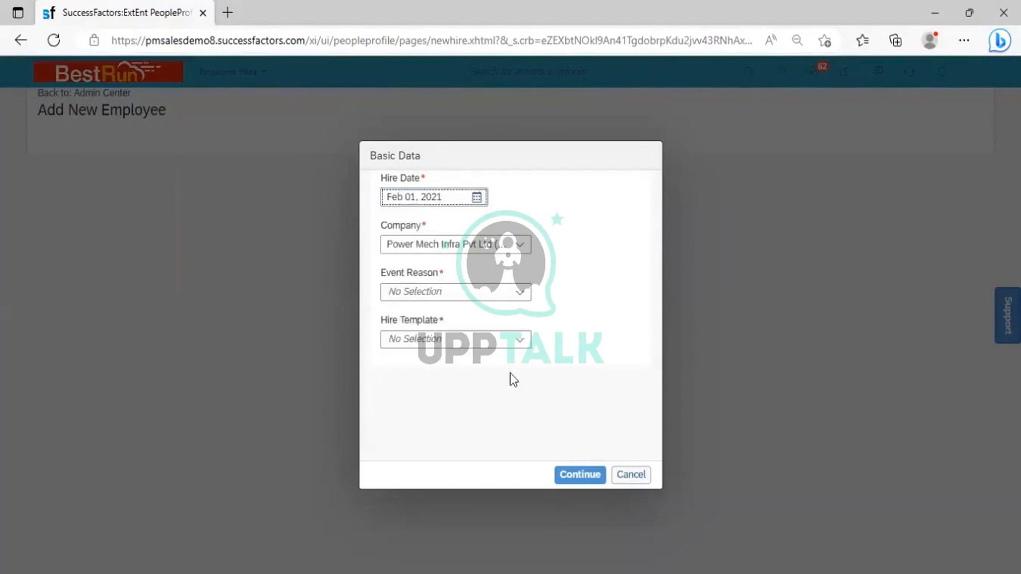
pyautogui.click(521, 293)
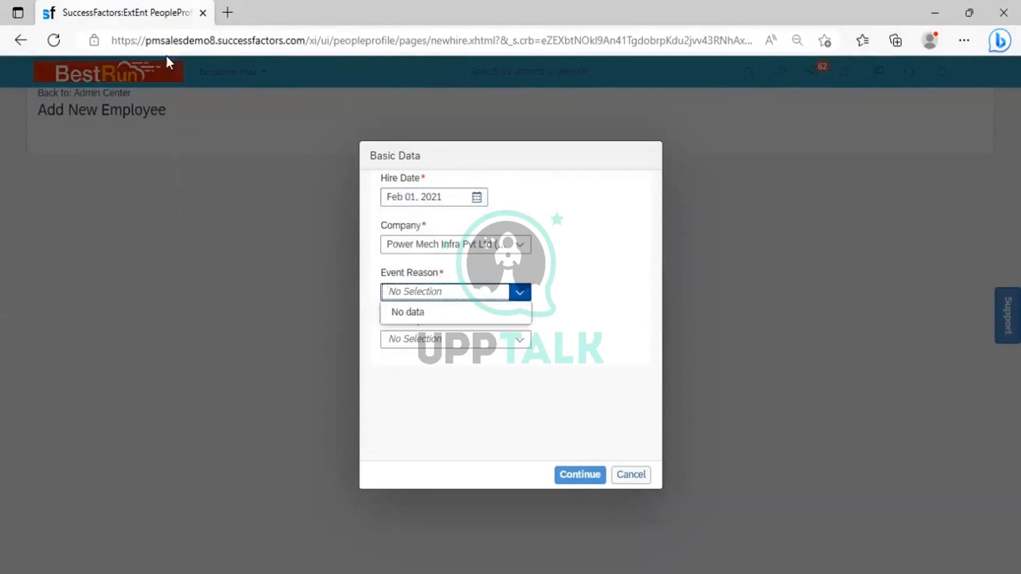
# Duplicate the browser tab and cancel the Basic Data form in the copy to reach the Admin Center.
pyautogui.rightClick(148, 15)
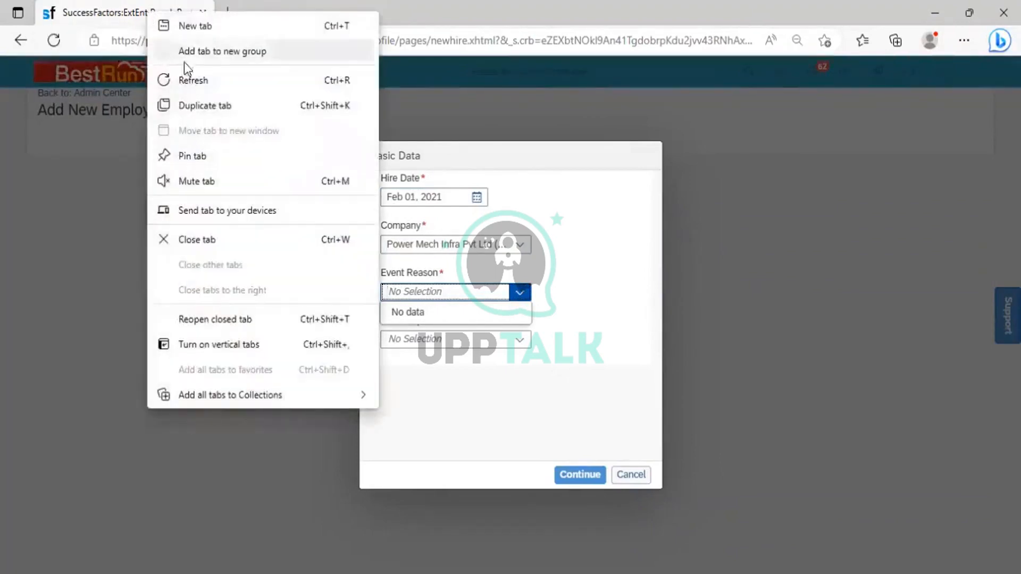
pyautogui.click(195, 105)
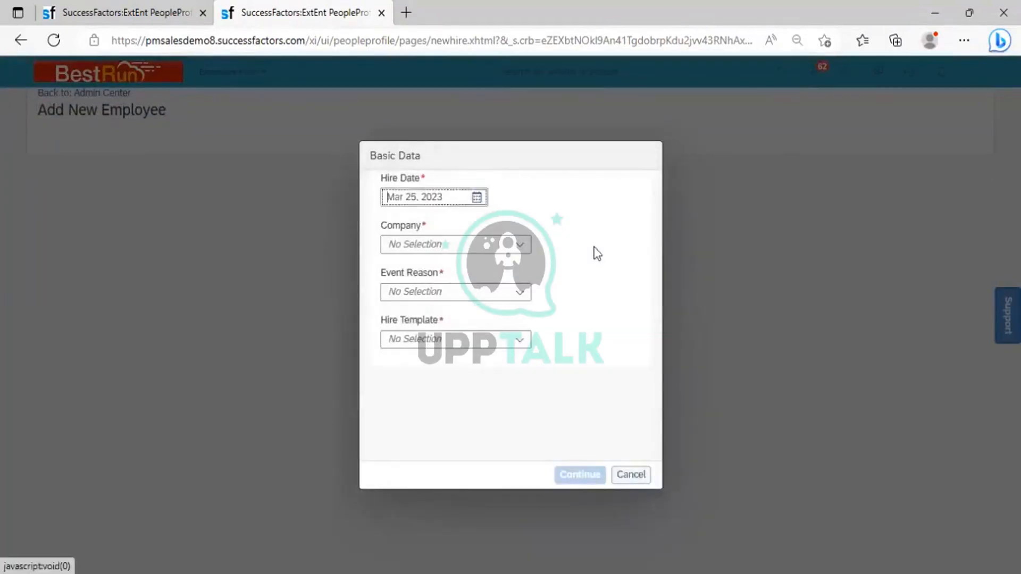
pyautogui.click(631, 476)
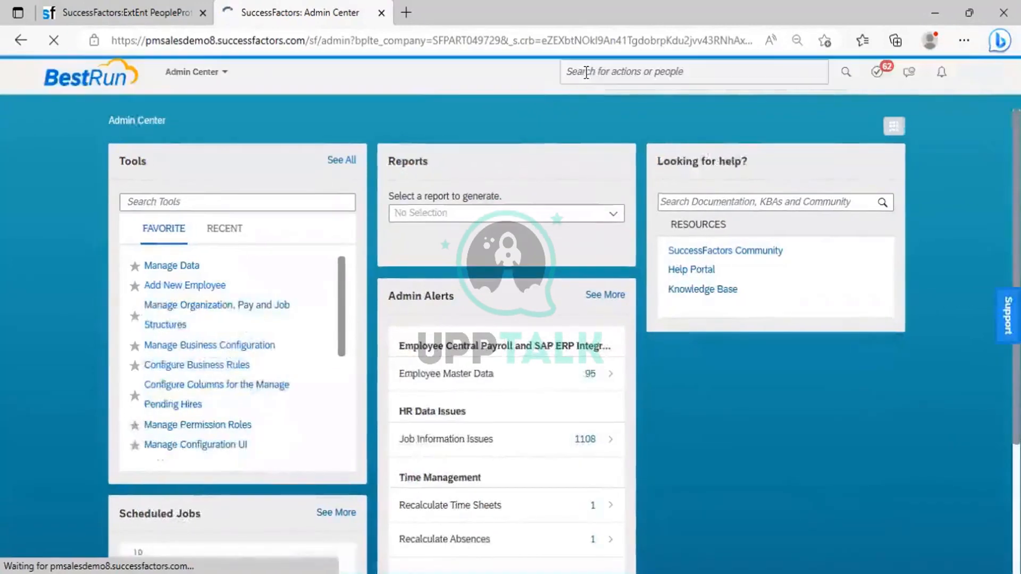
# Search the actions for "Manage data" and open Manage Data.
pyautogui.click(586, 72)
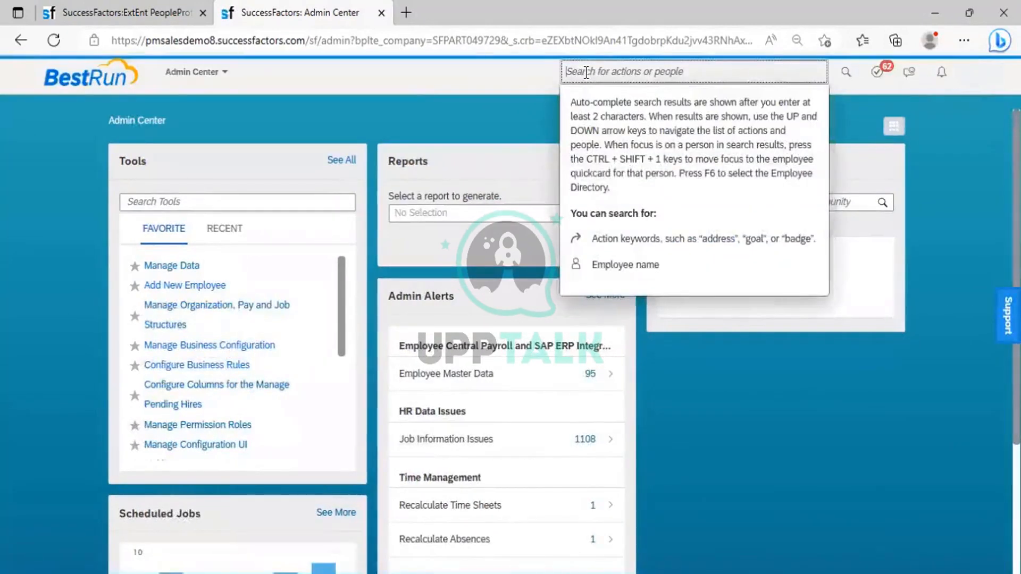
pyautogui.write('Manage data')
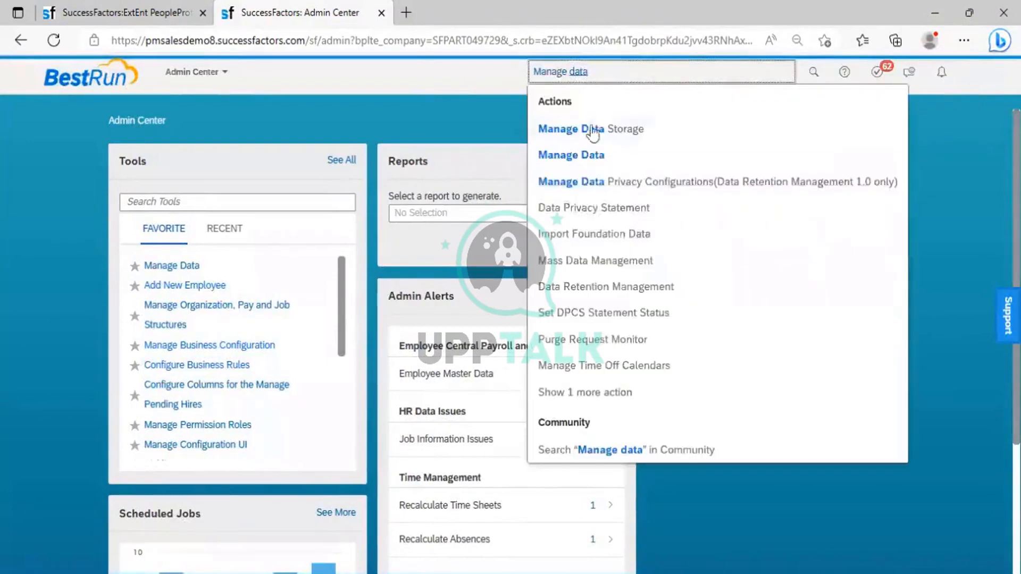
pyautogui.click(585, 154)
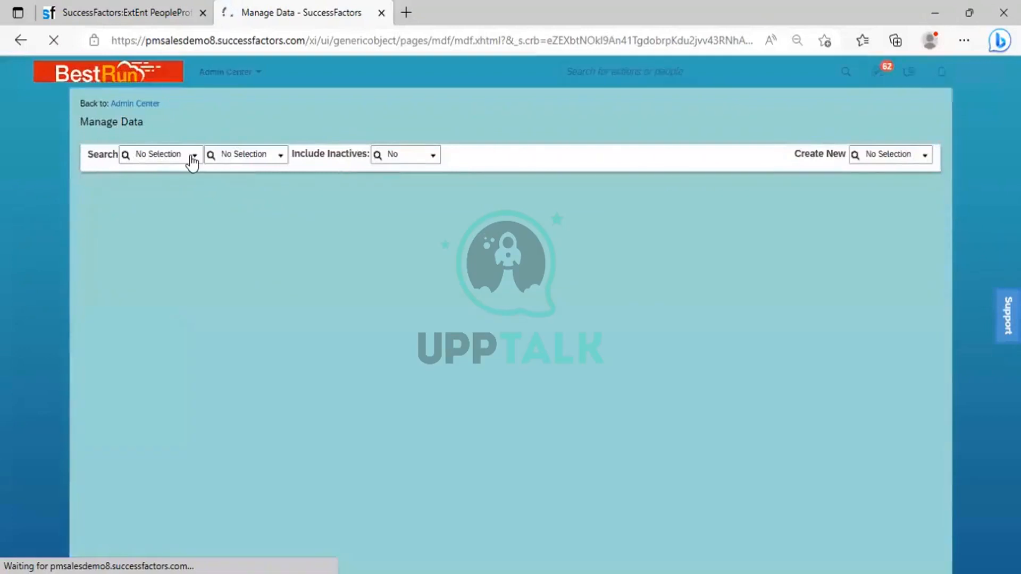
# Find and display the Country/Region record for India (IND).
pyautogui.click(192, 157)
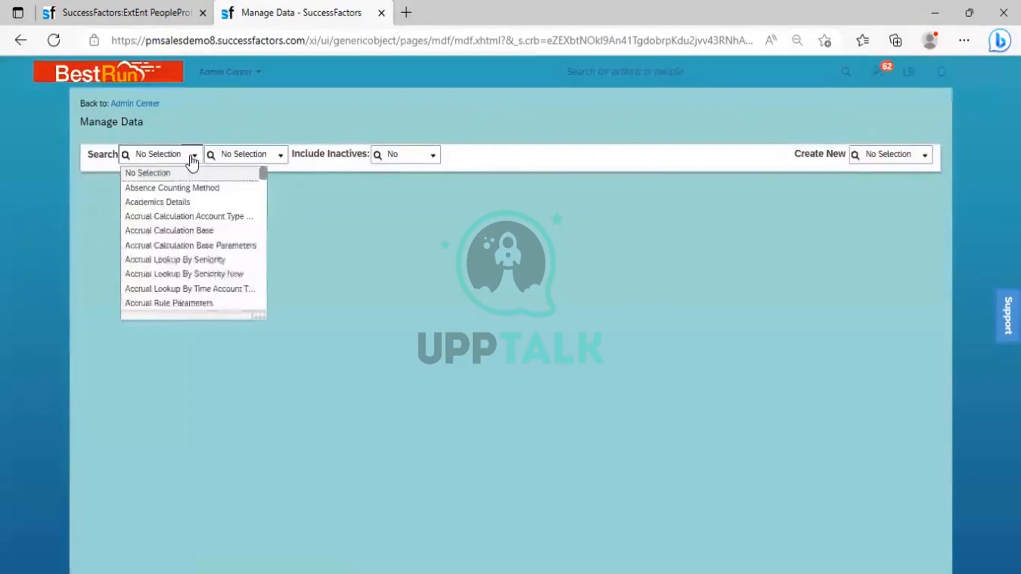
pyautogui.write('c')
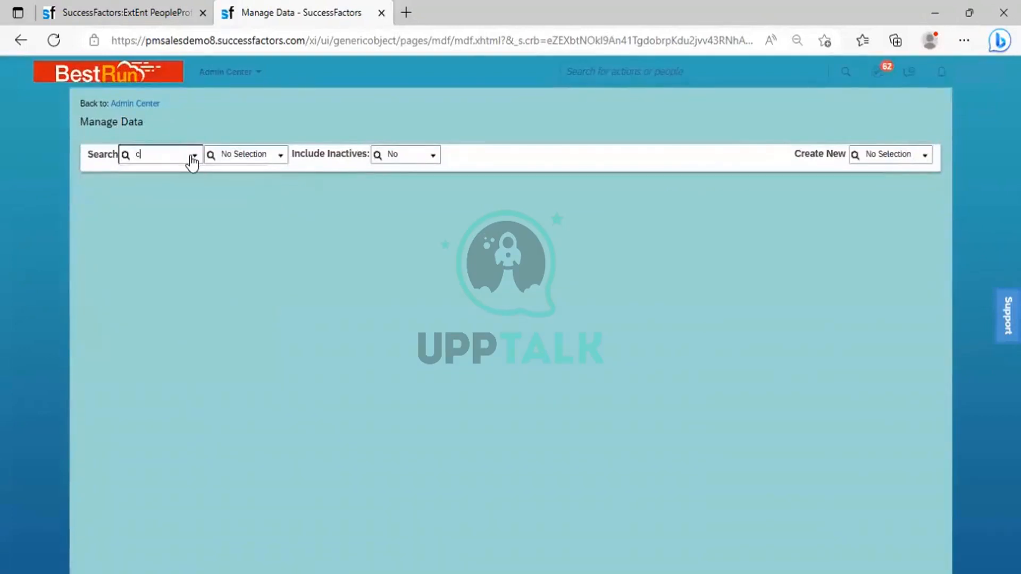
pyautogui.write('ountry')
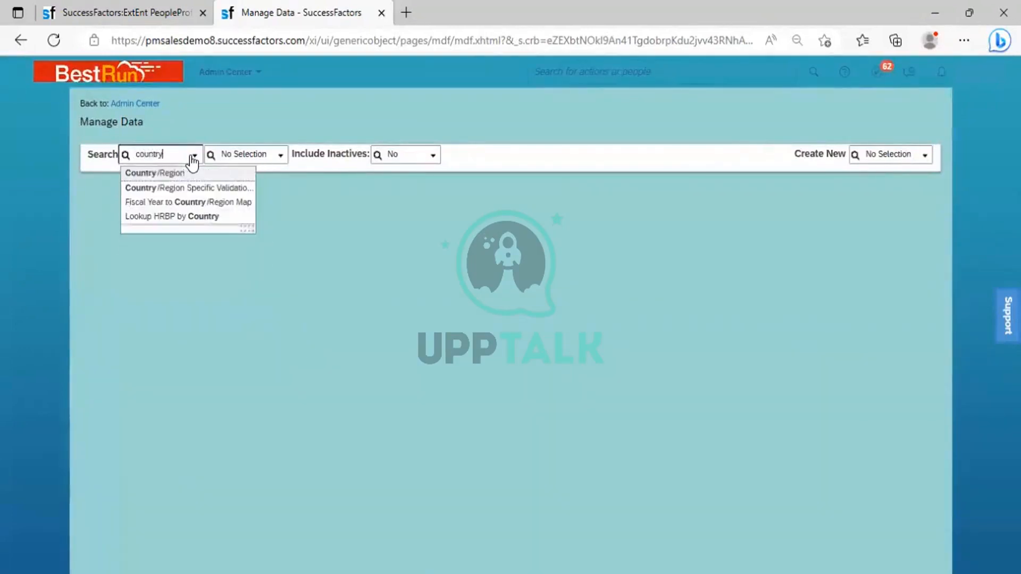
pyautogui.click(184, 172)
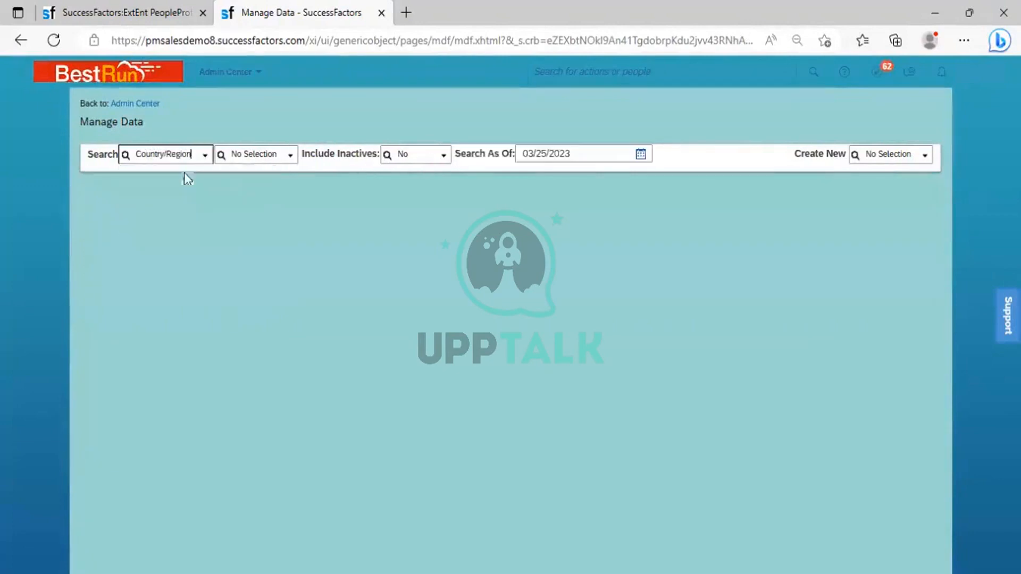
pyautogui.click(288, 161)
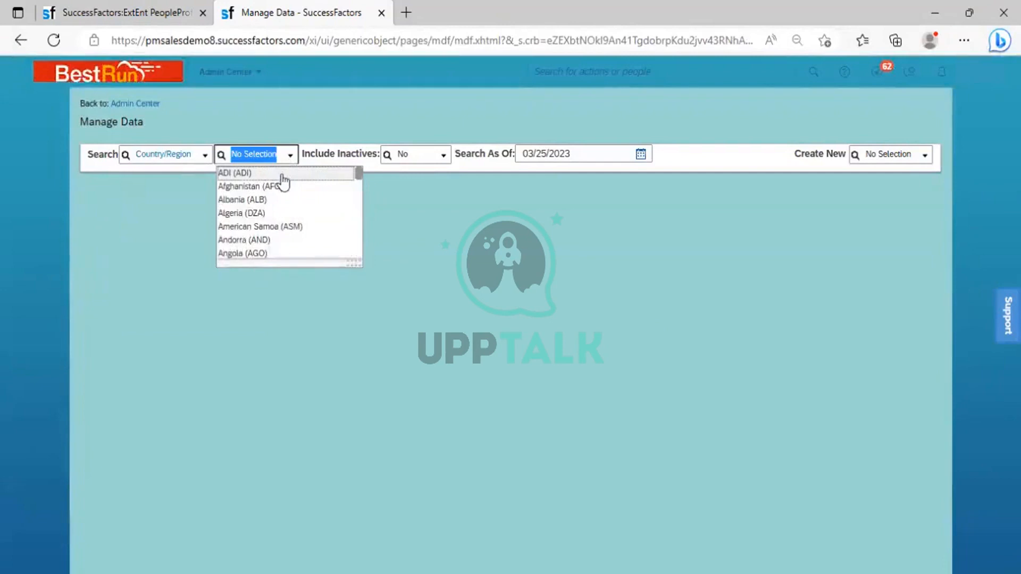
pyautogui.write('ind')
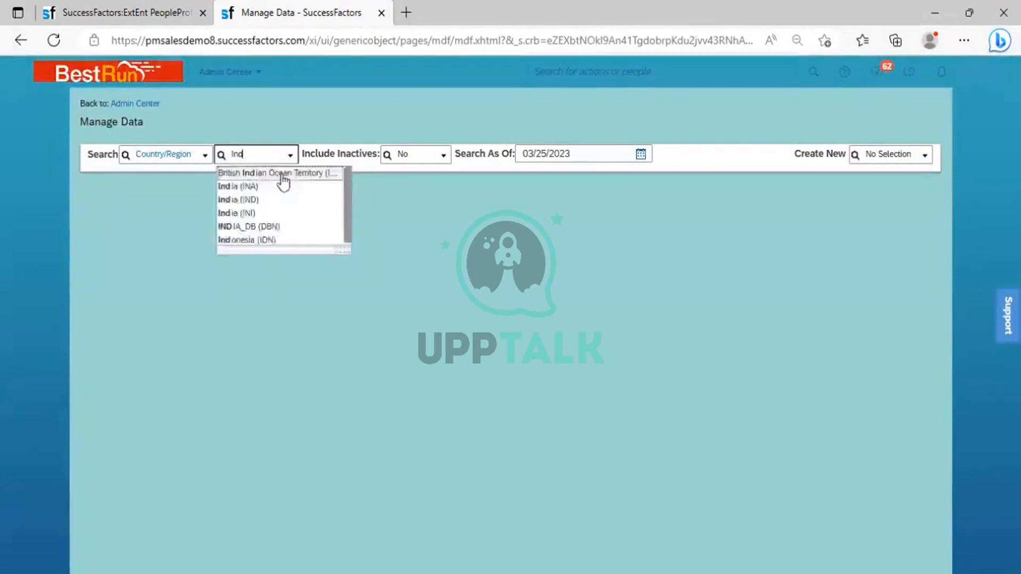
pyautogui.click(258, 202)
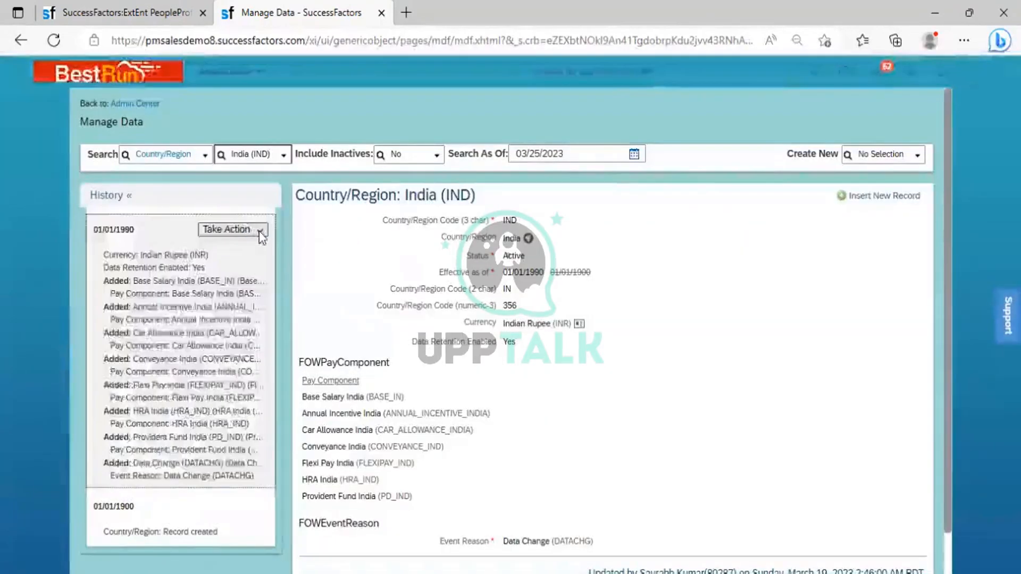
# Correct the 01/01/1990 India country record by setting its FOWEventReason event reason to New Hire (HIRNEW), and save it.
pyautogui.click(259, 230)
pyautogui.click(254, 251)
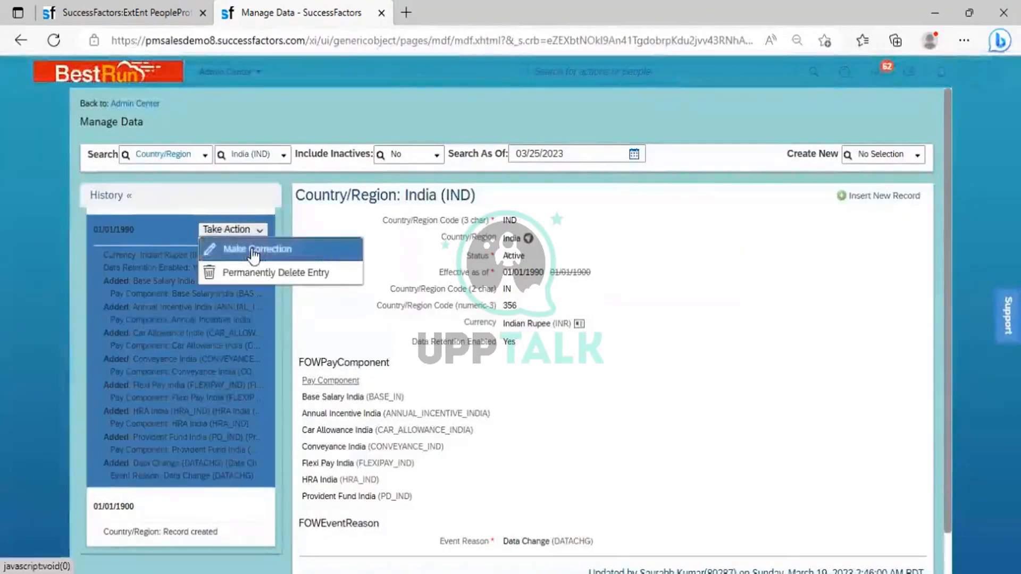
pyautogui.scroll(-5, 949, 446)
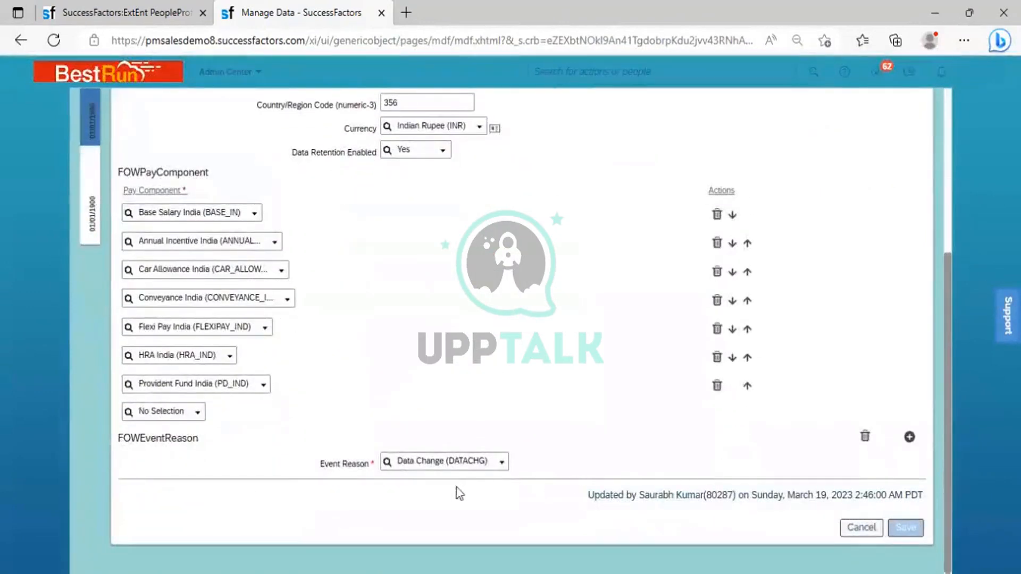
pyautogui.click(440, 468)
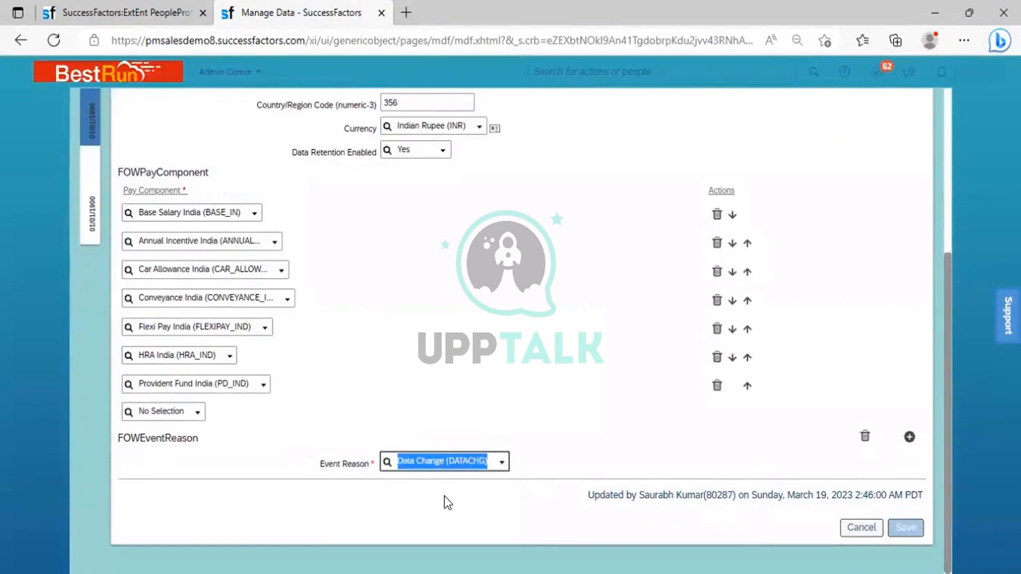
pyautogui.write('NEW')
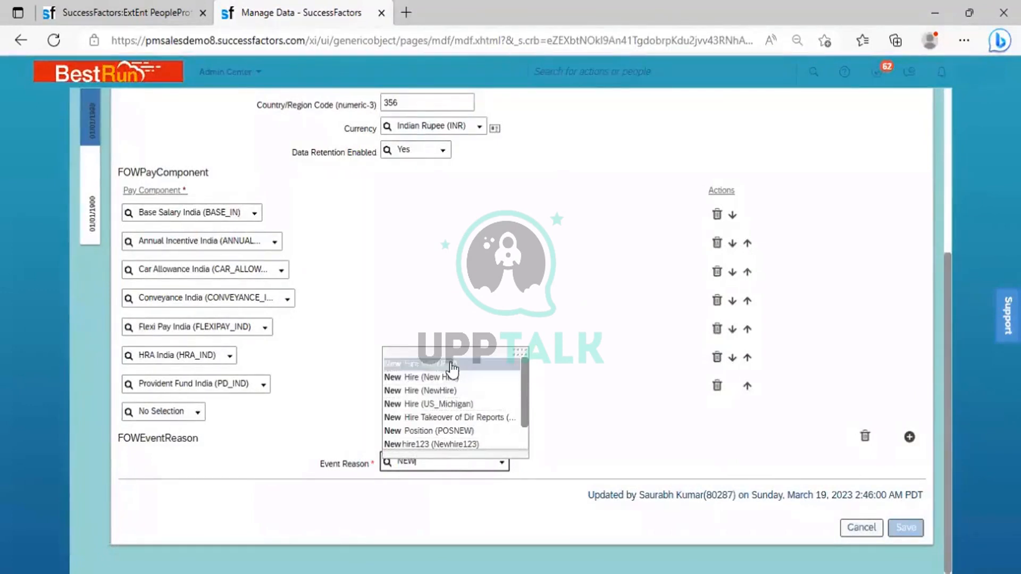
pyautogui.click(450, 365)
pyautogui.click(909, 528)
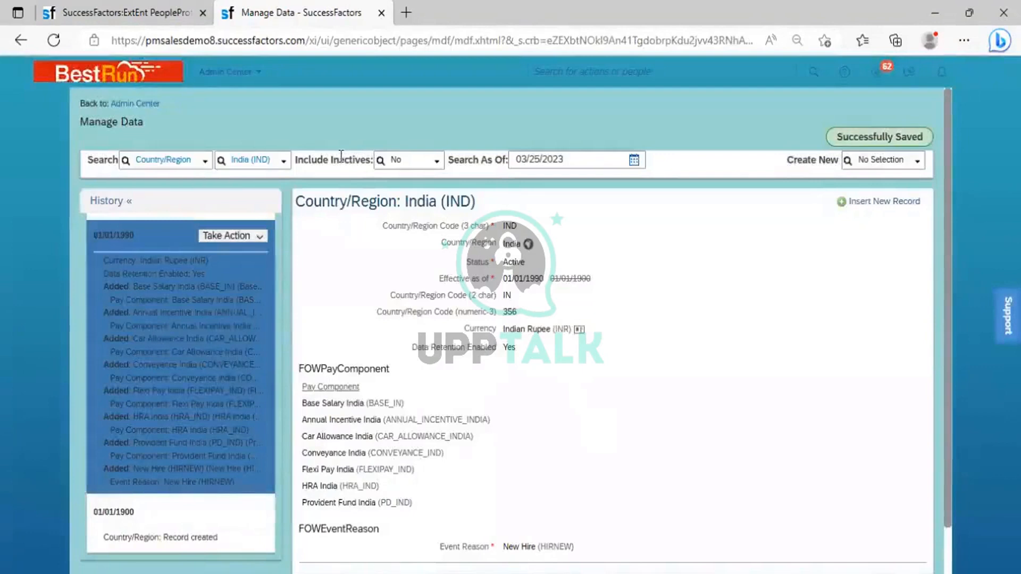
# Return to the Add New Employee form's Basic Data and set the event reason to New Hire (HIRNEW).
pyautogui.click(150, 13)
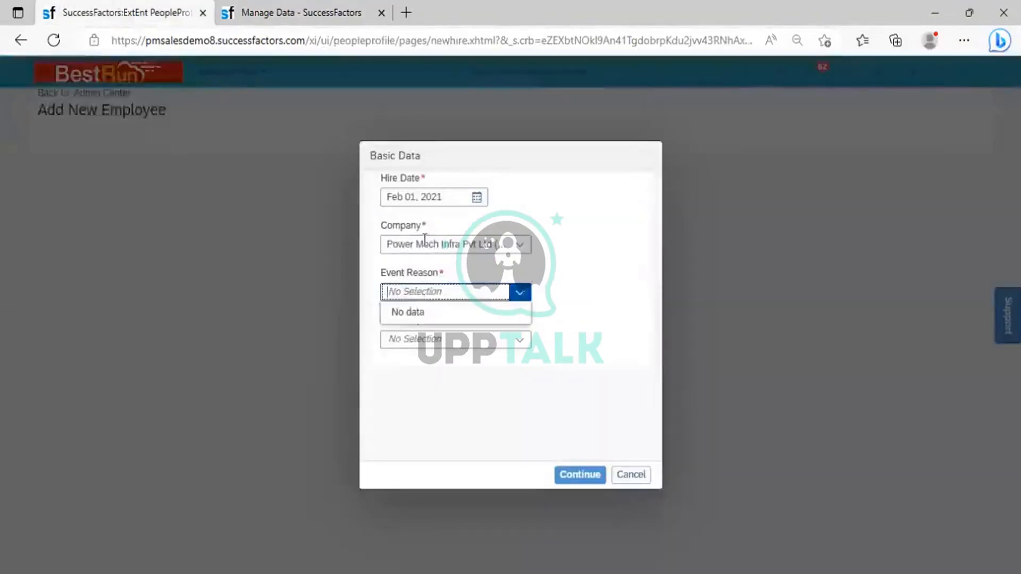
pyautogui.click(612, 299)
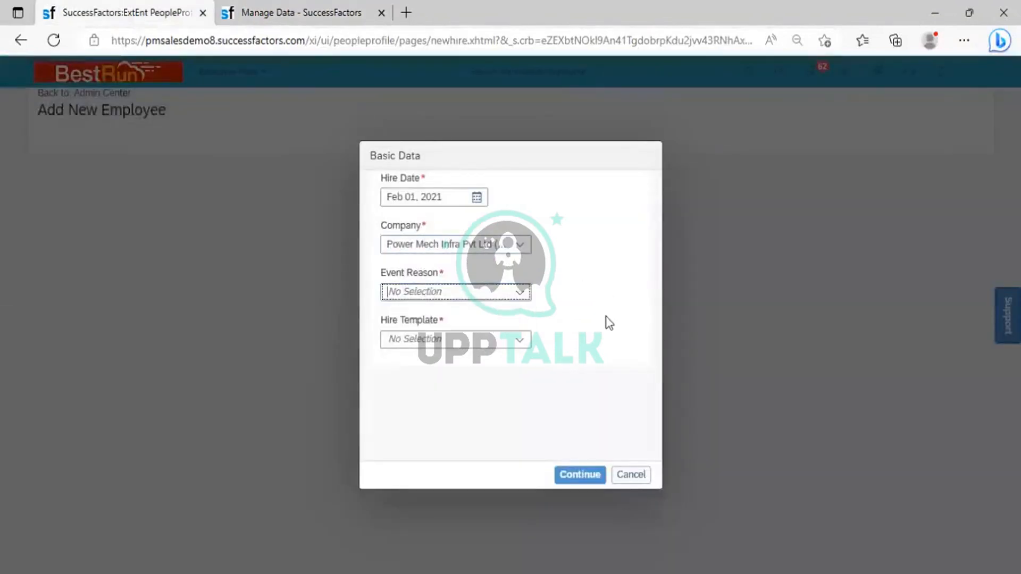
pyautogui.click(318, 12)
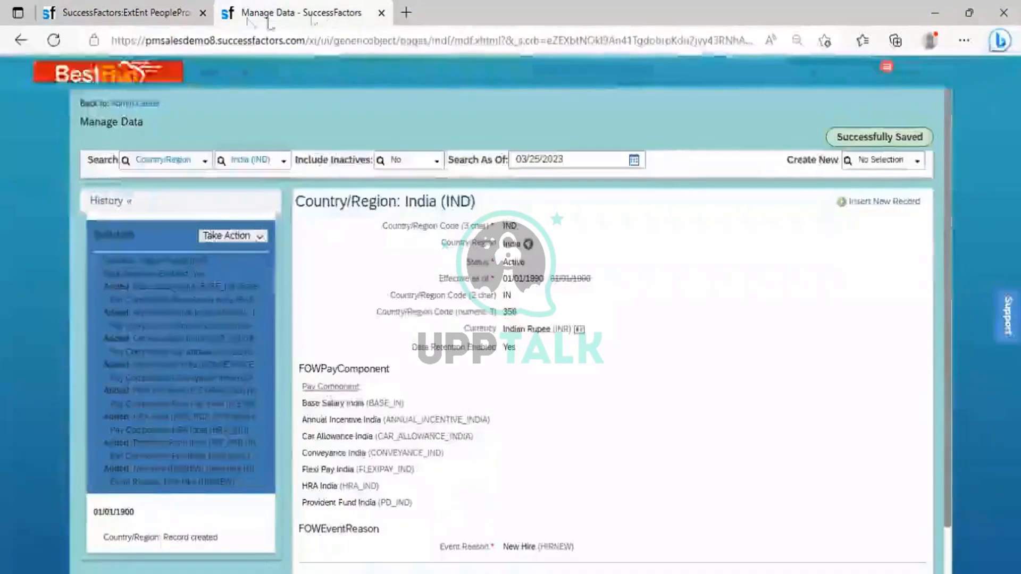
pyautogui.click(170, 15)
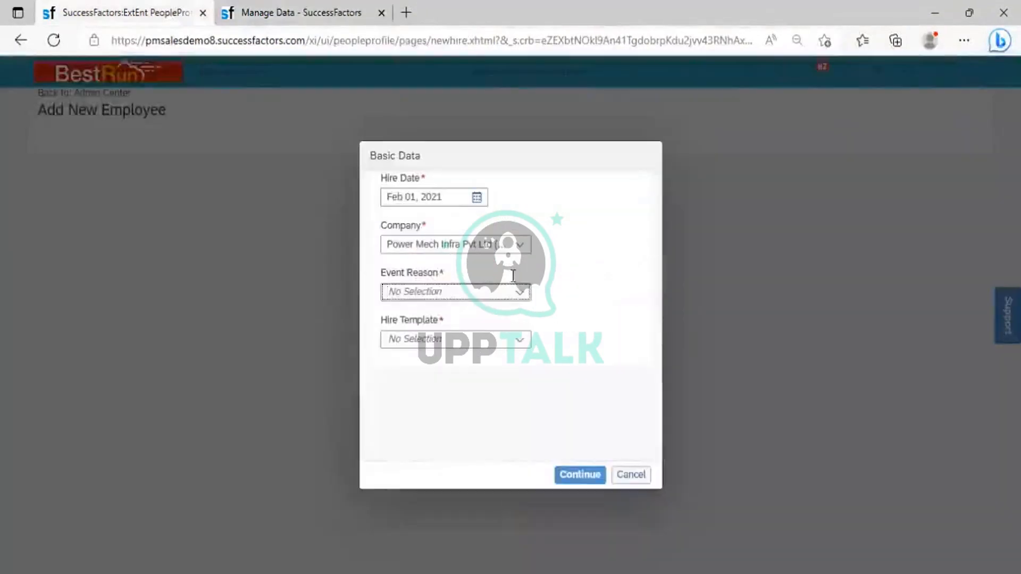
pyautogui.click(519, 292)
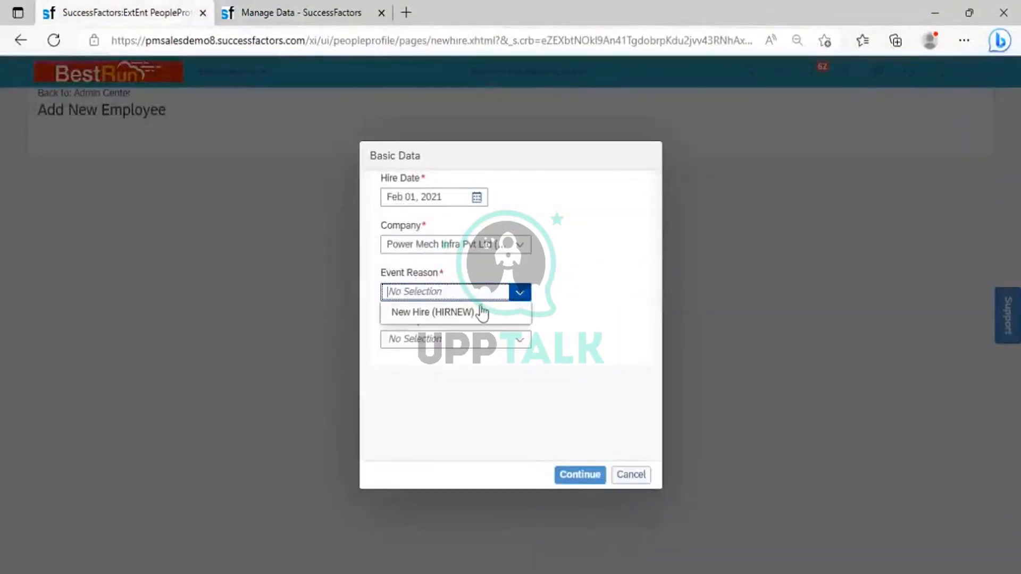
pyautogui.click(456, 317)
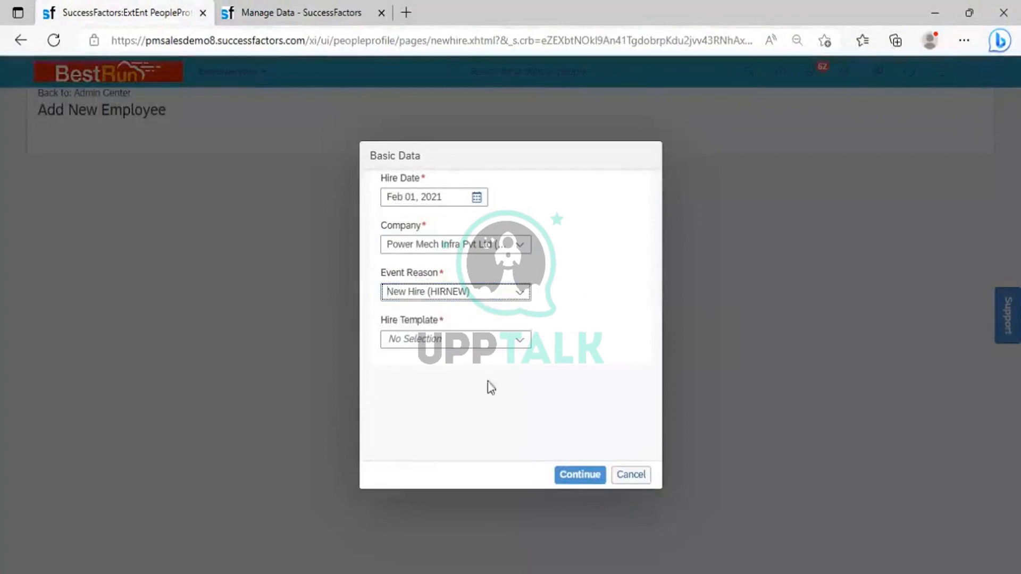
# Choose Standard Template as the hire template and continue to the Identity section.
pyautogui.click(519, 341)
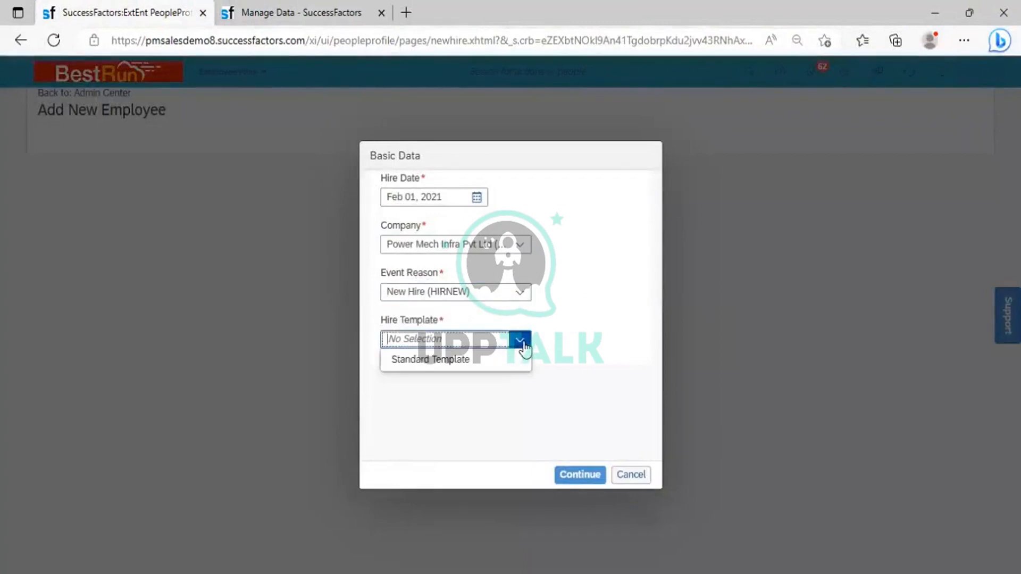
pyautogui.click(503, 359)
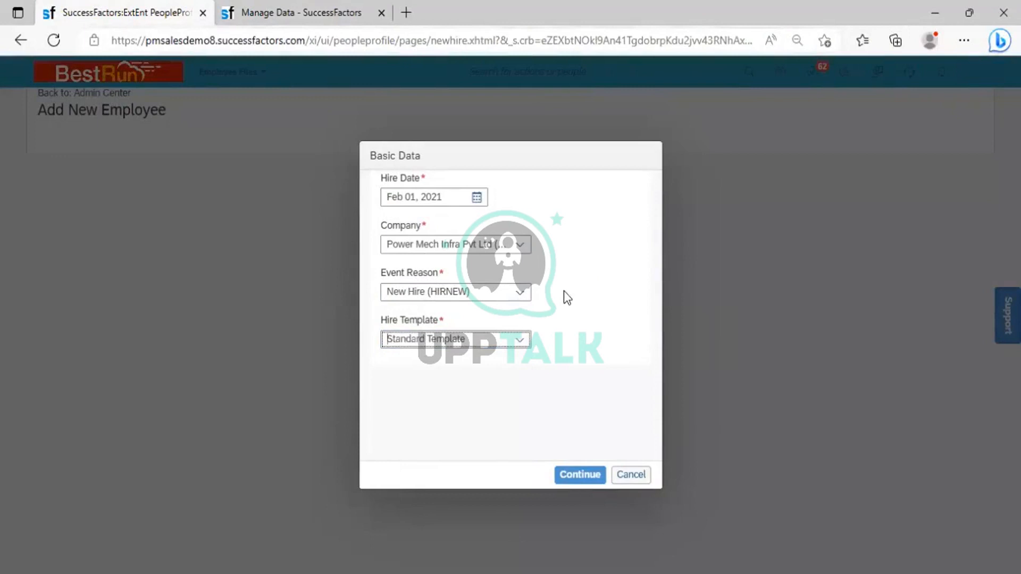
pyautogui.click(579, 485)
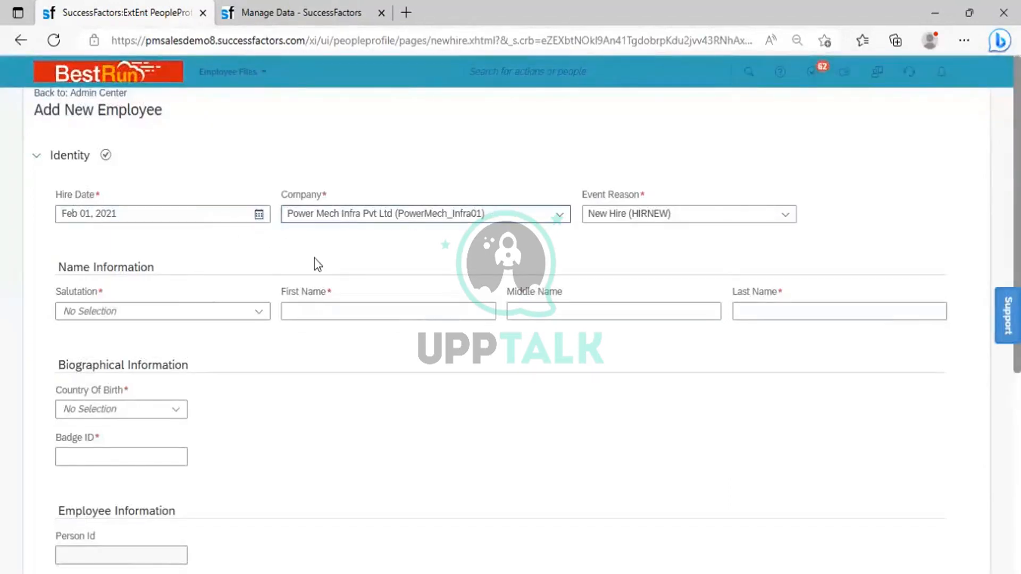
# Set the new employee's salutation to Mr. and place the cursor in the First Name field.
pyautogui.click(259, 312)
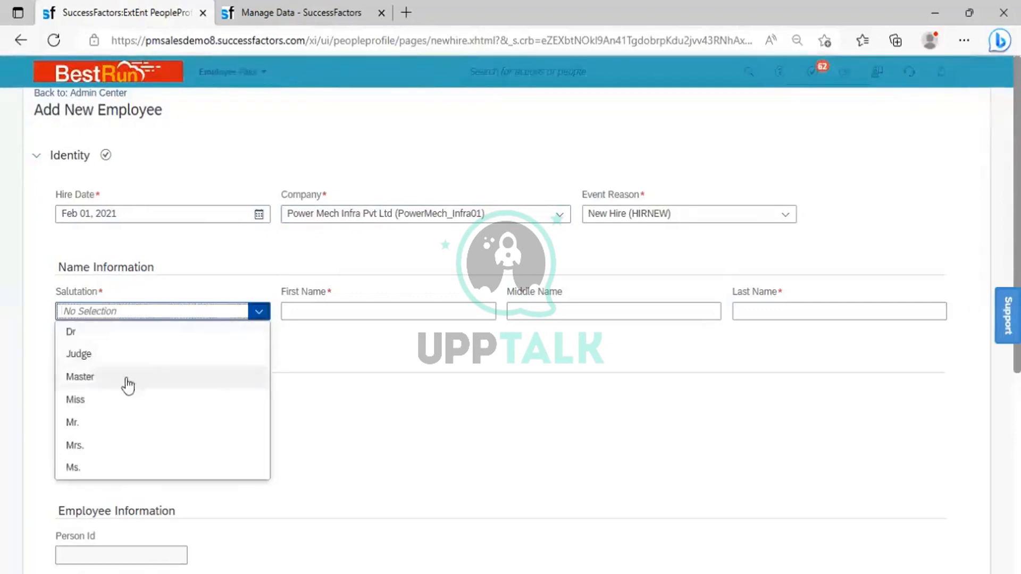
pyautogui.click(90, 423)
pyautogui.click(338, 311)
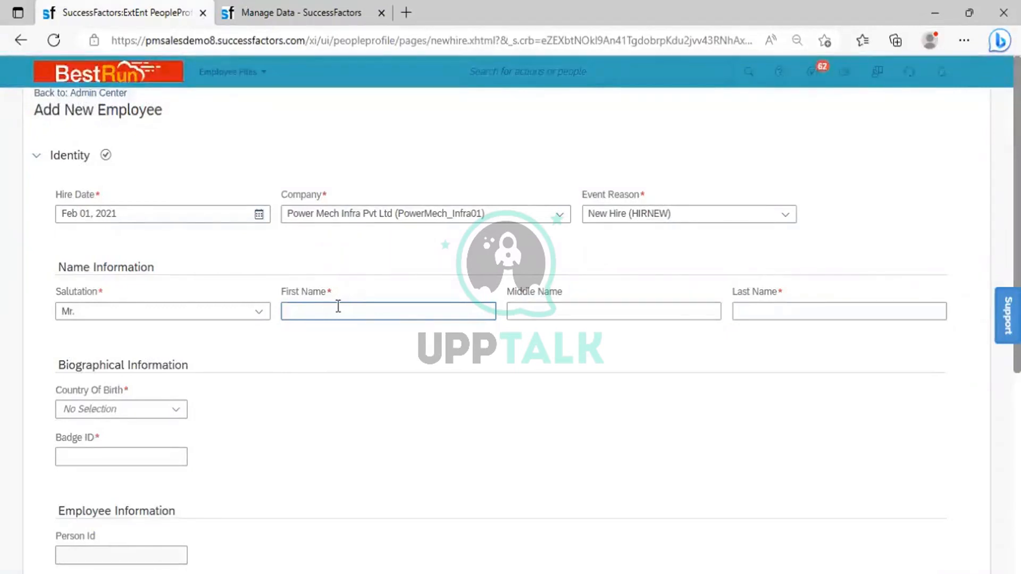
# Duplicate the Manage Data browser tab, search there for an existing employee by first name, and open the matching People Profile.
pyautogui.click(316, 13)
pyautogui.rightClick(316, 12)
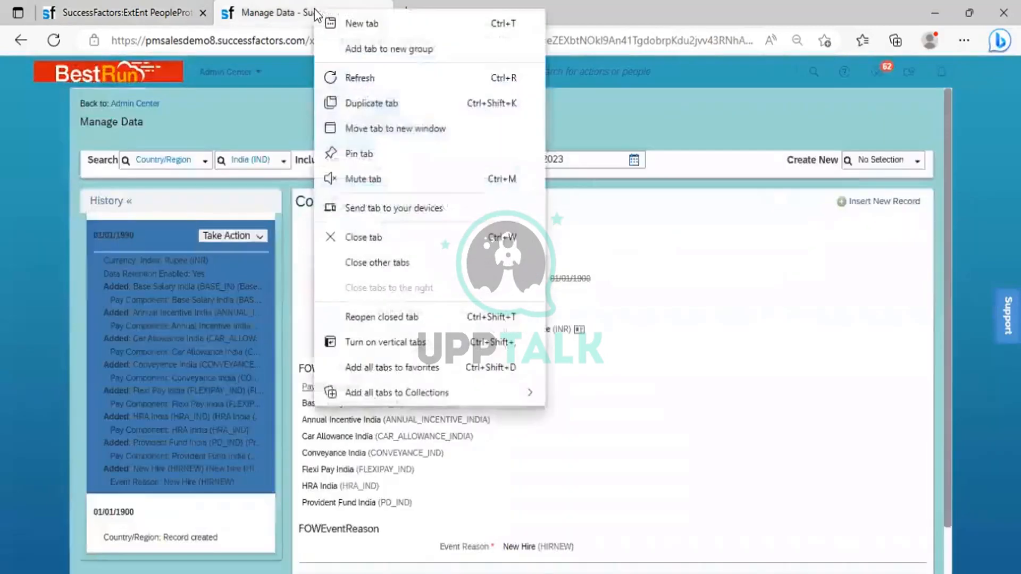
pyautogui.click(396, 105)
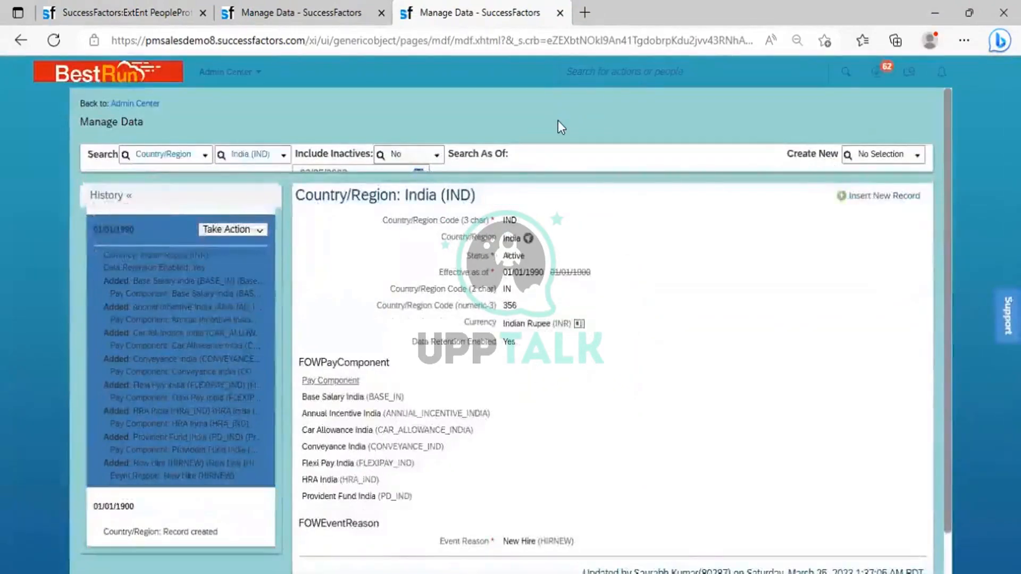
pyautogui.click(599, 71)
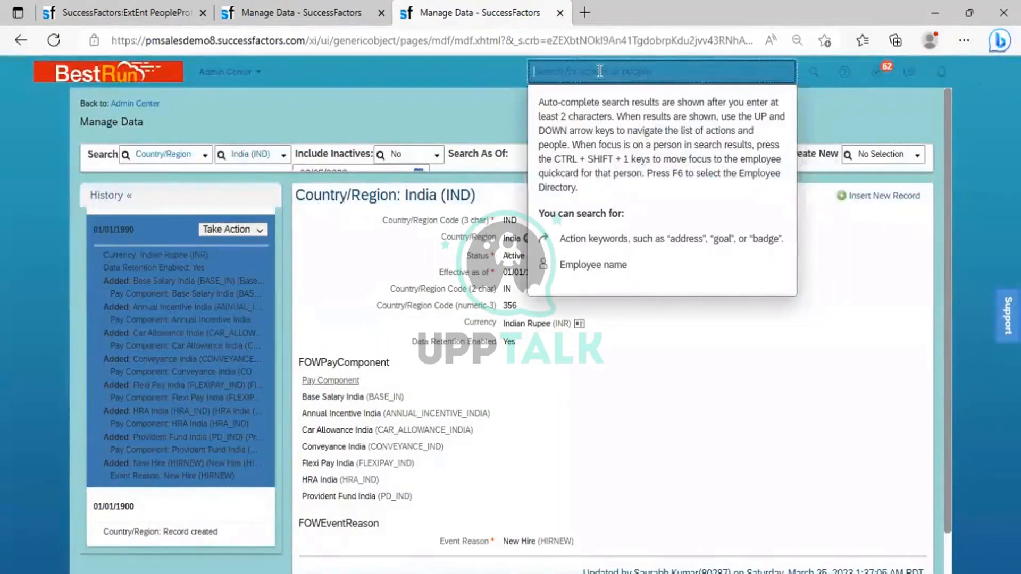
pyautogui.write('santosh')
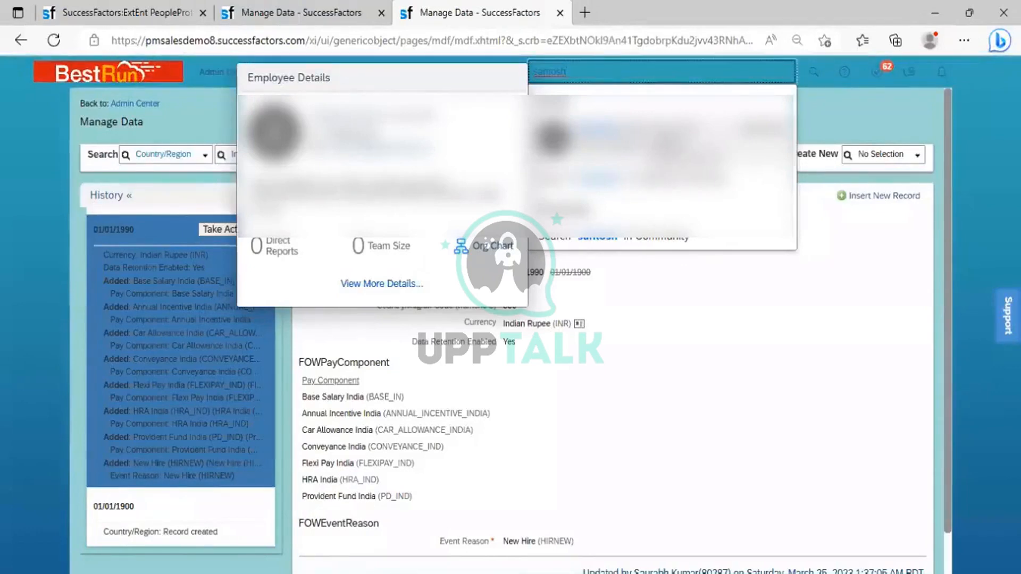
pyautogui.click(612, 137)
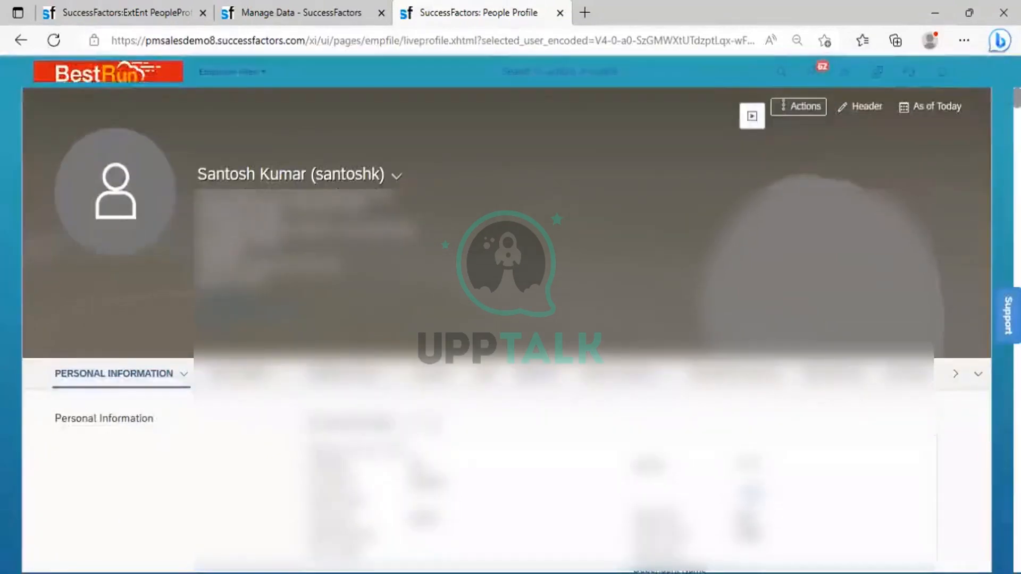
# Examine the existing employee's personal, biographical, address and contact details and the position and organization information.
pyautogui.scroll(-3, 506, 330)
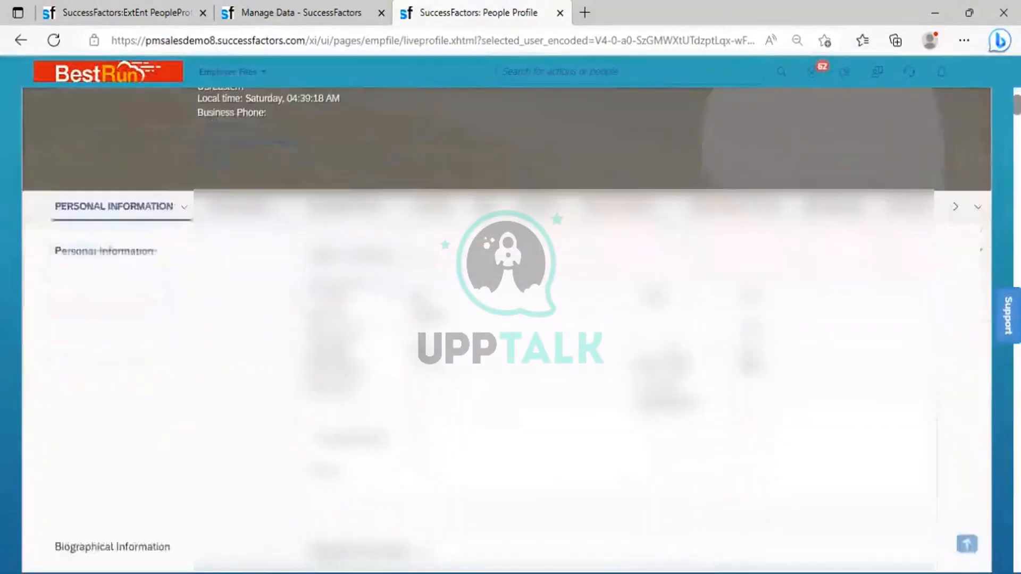
pyautogui.scroll(-5, 506, 329)
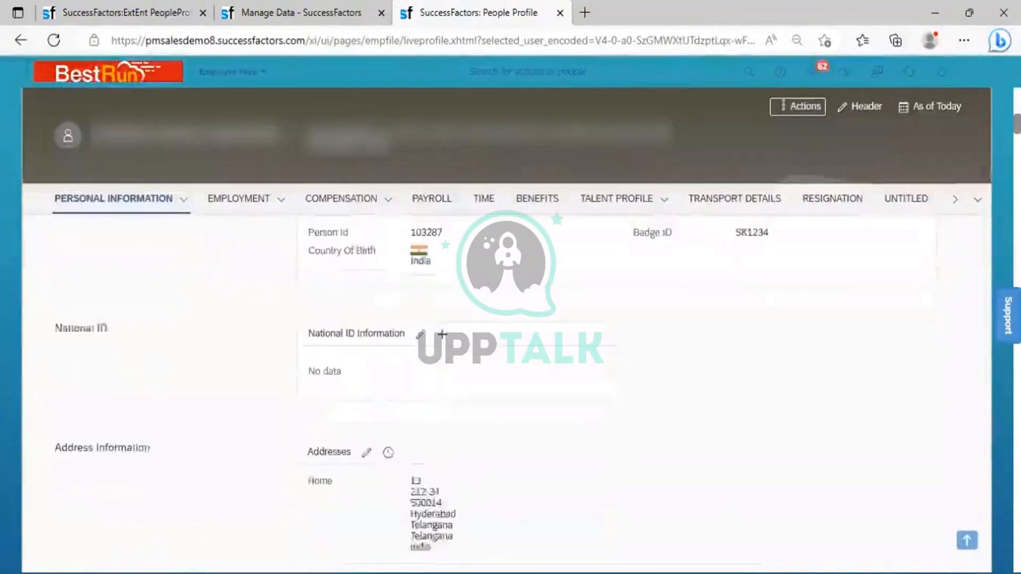
pyautogui.scroll(-3, 506, 330)
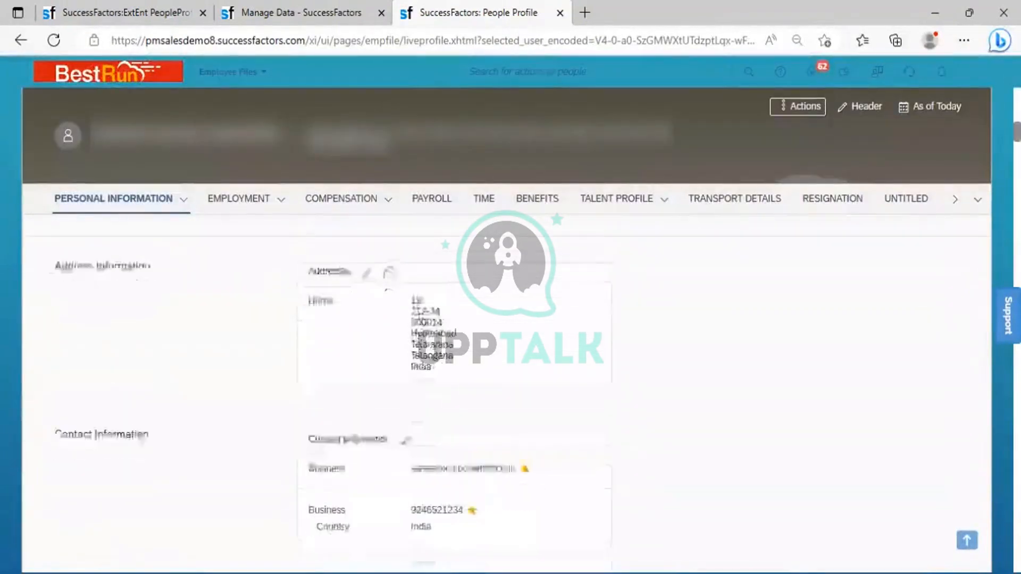
pyautogui.scroll(-3, 506, 329)
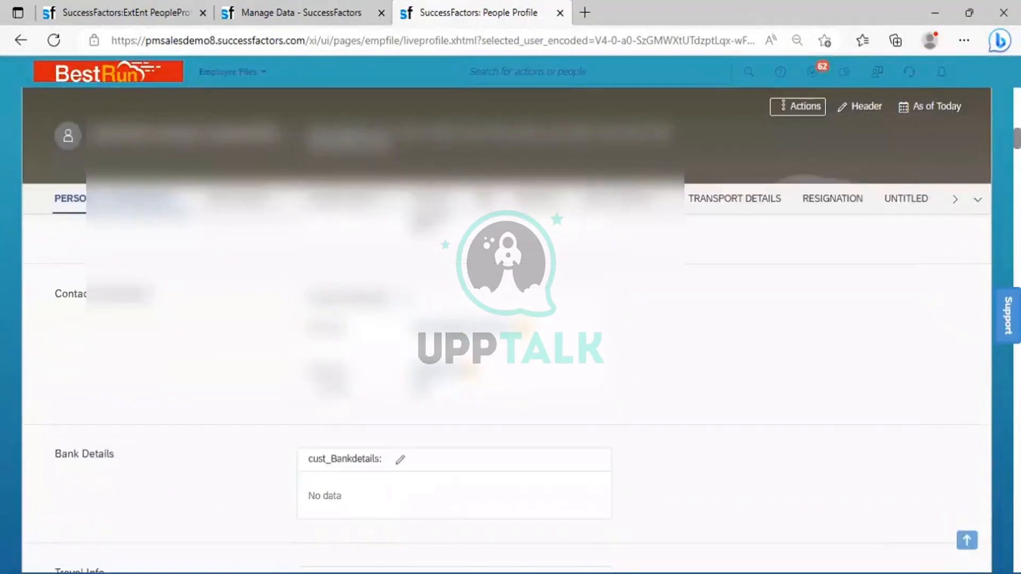
pyautogui.scroll(-3, 506, 329)
pyautogui.scroll(-3, 506, 329)
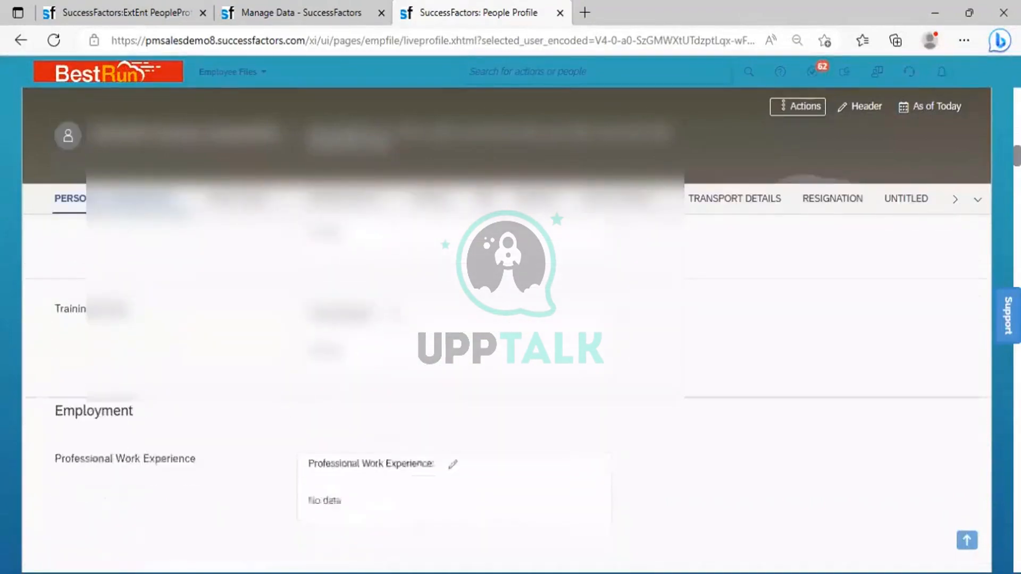
pyautogui.scroll(-3, 506, 329)
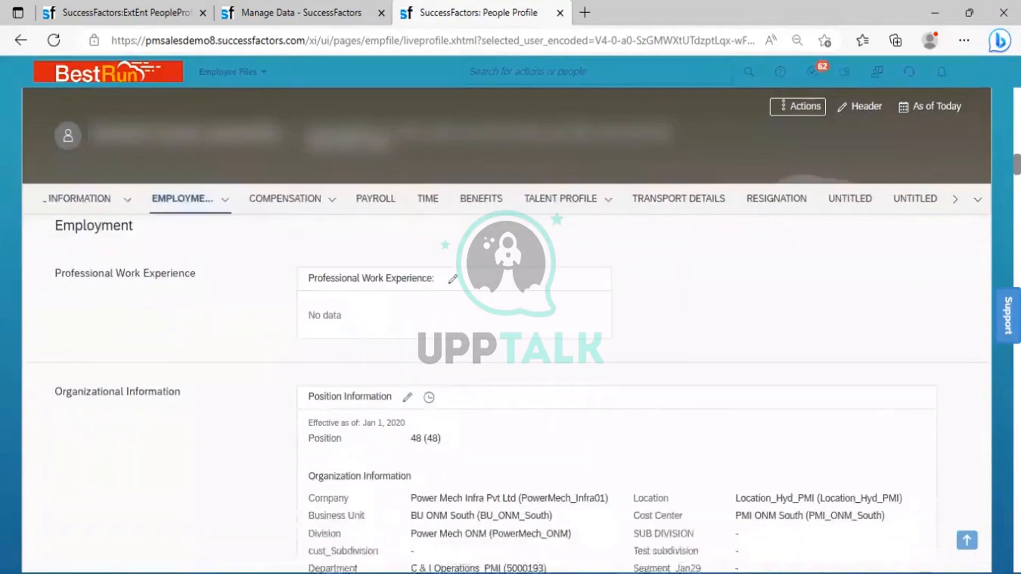
pyautogui.scroll(-2, 507, 329)
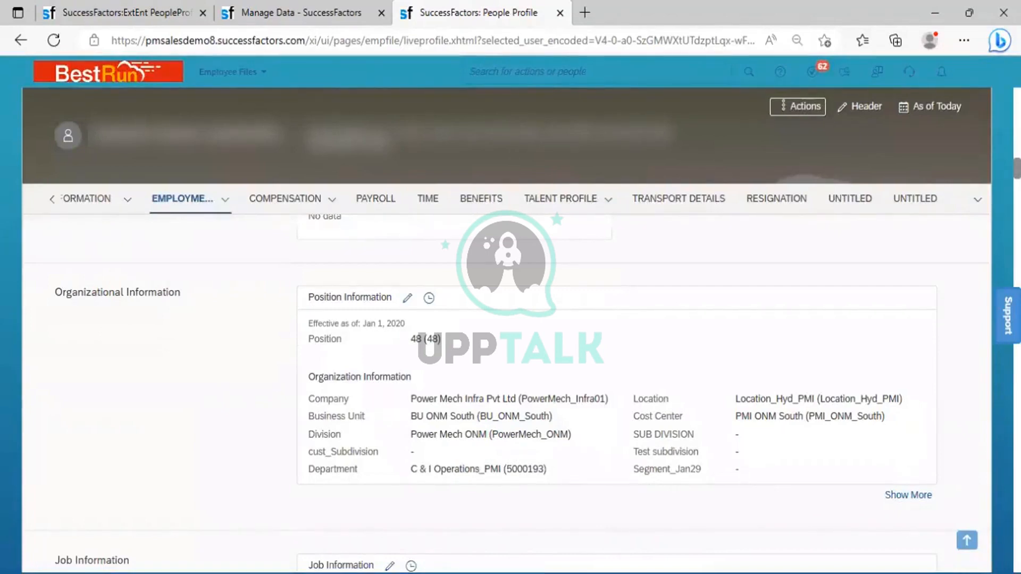
pyautogui.scroll(-1, 520, 394)
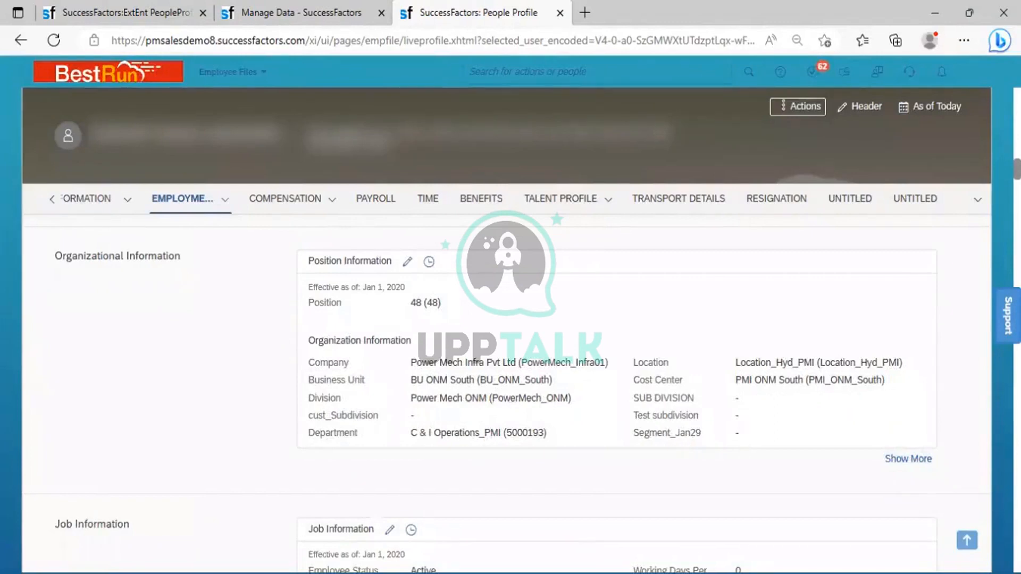
pyautogui.moveTo(1016, 169); pyautogui.dragTo(1017, 108)
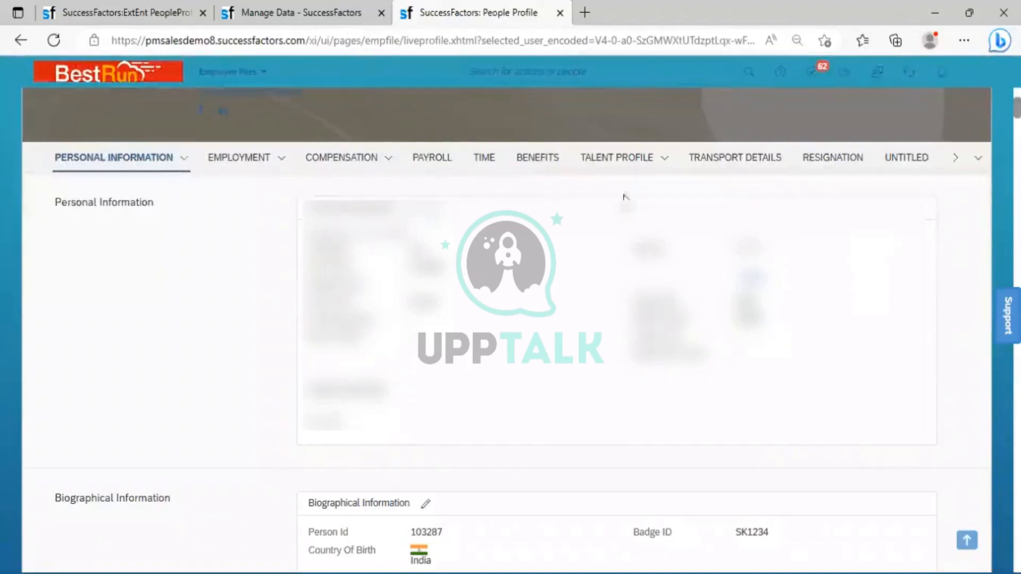
# From the Add New Employee page, search for "Manage org job" and open Manage Organization, Pay and Job Structures, leaving the unsaved hire form.
pyautogui.click(154, 10)
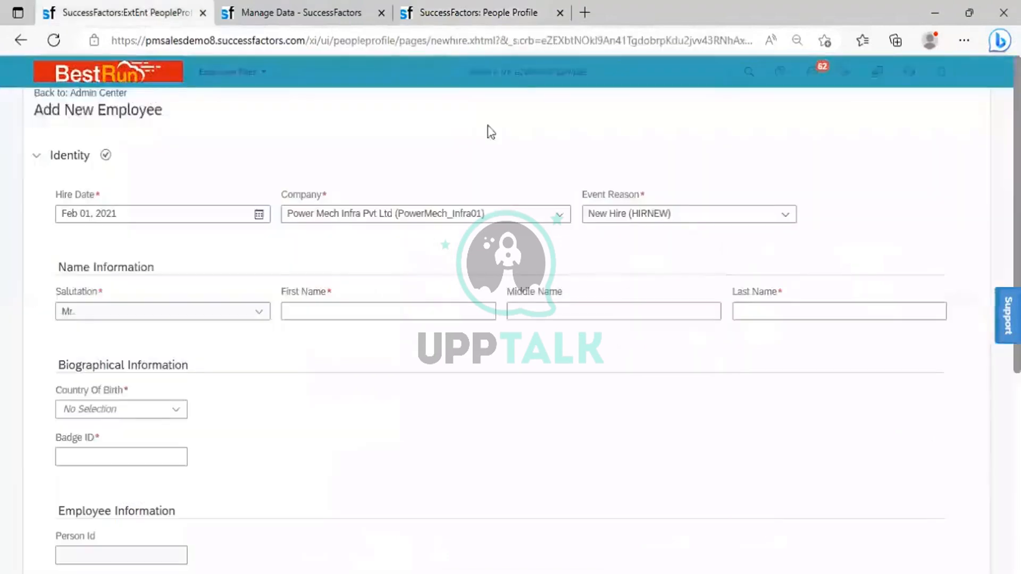
pyautogui.click(517, 79)
pyautogui.write('M')
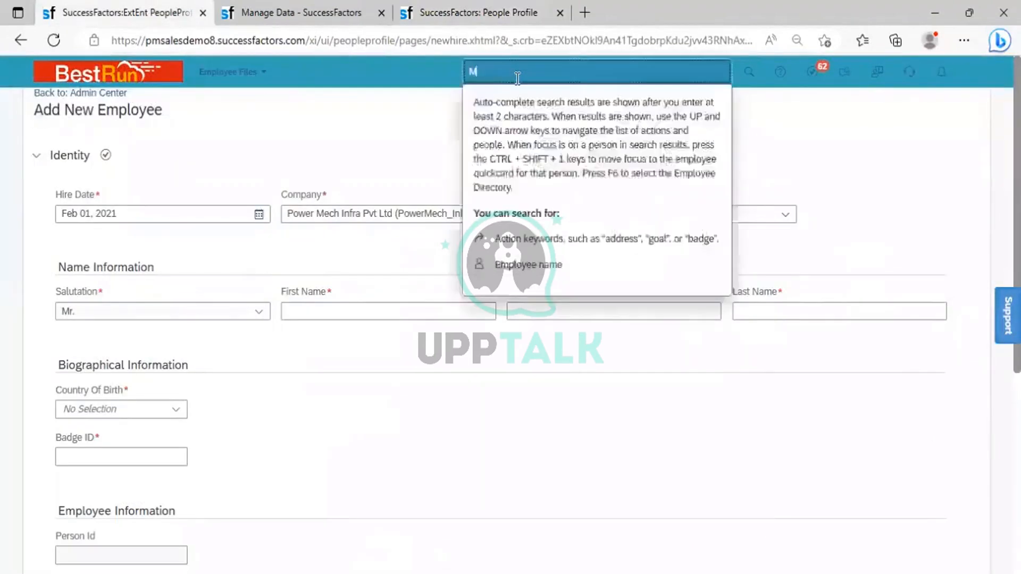
pyautogui.write('anage drgjob')
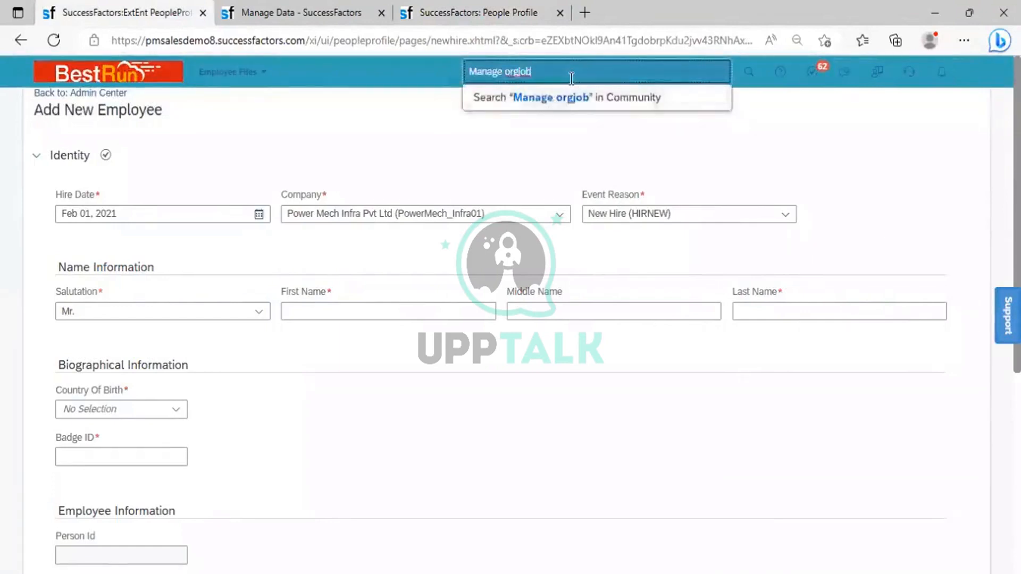
pyautogui.press('BackSpace')
pyautogui.press('BackSpace')
pyautogui.press('BackSpace')
pyautogui.press('BackSpace')
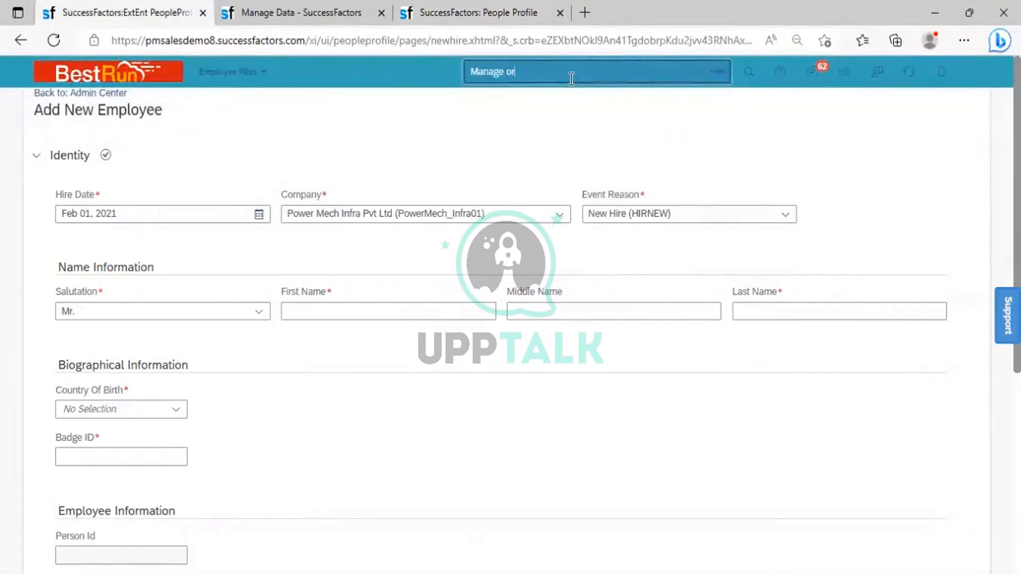
pyautogui.write('g job')
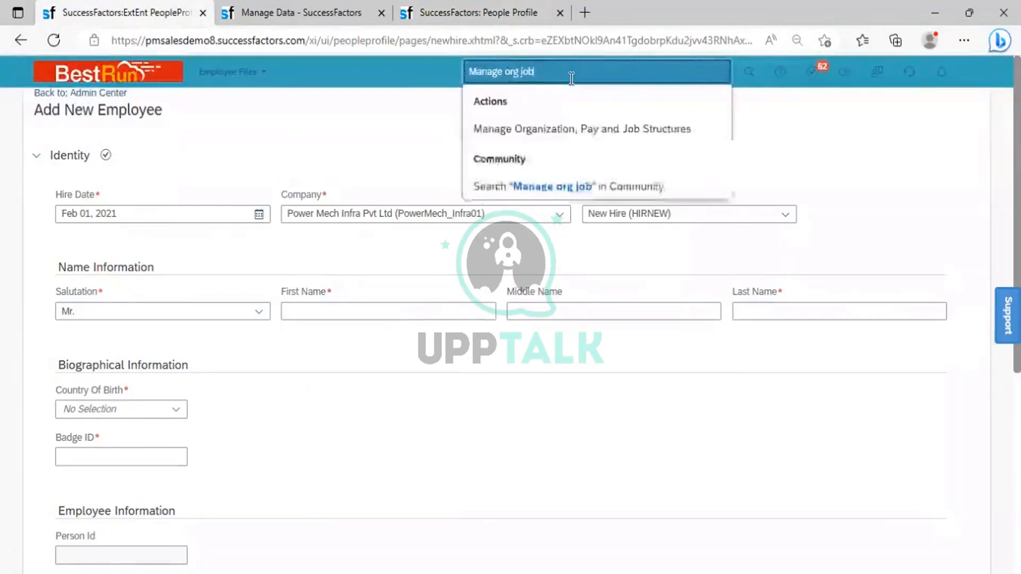
pyautogui.click(564, 129)
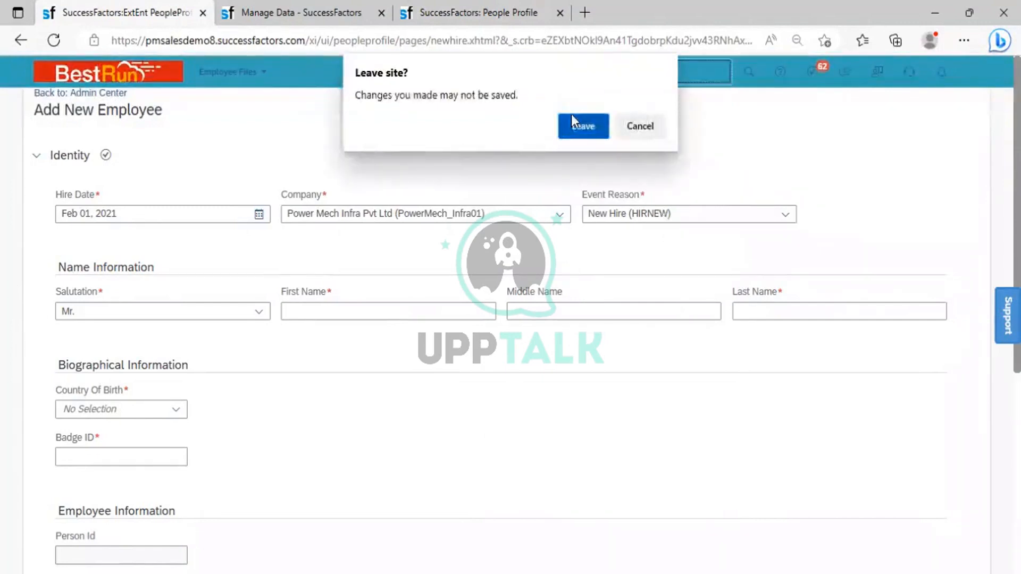
pyautogui.click(580, 126)
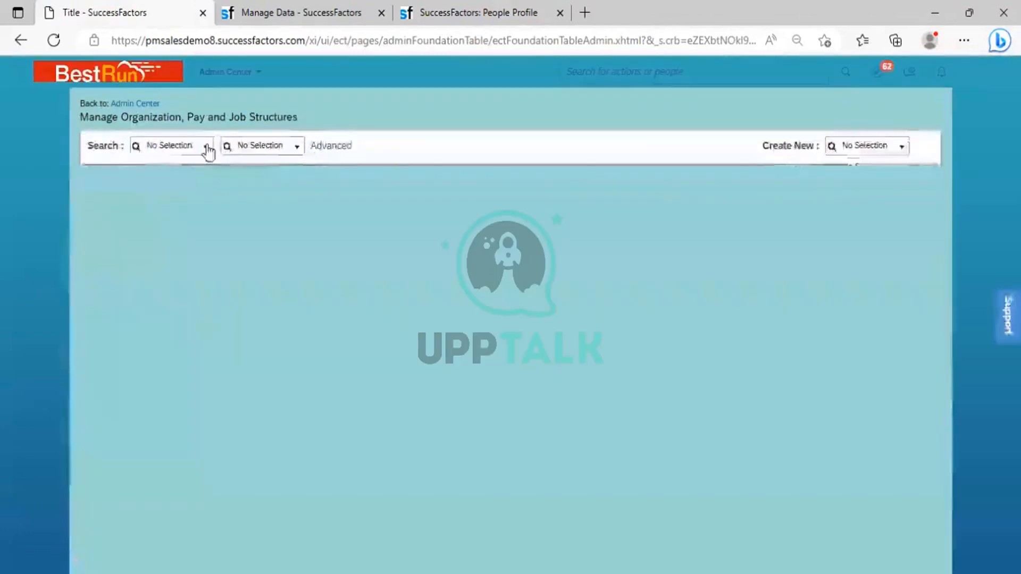
# Look up the Location structure and open the record for AIR_DUBAI (DUBAI).
pyautogui.click(206, 150)
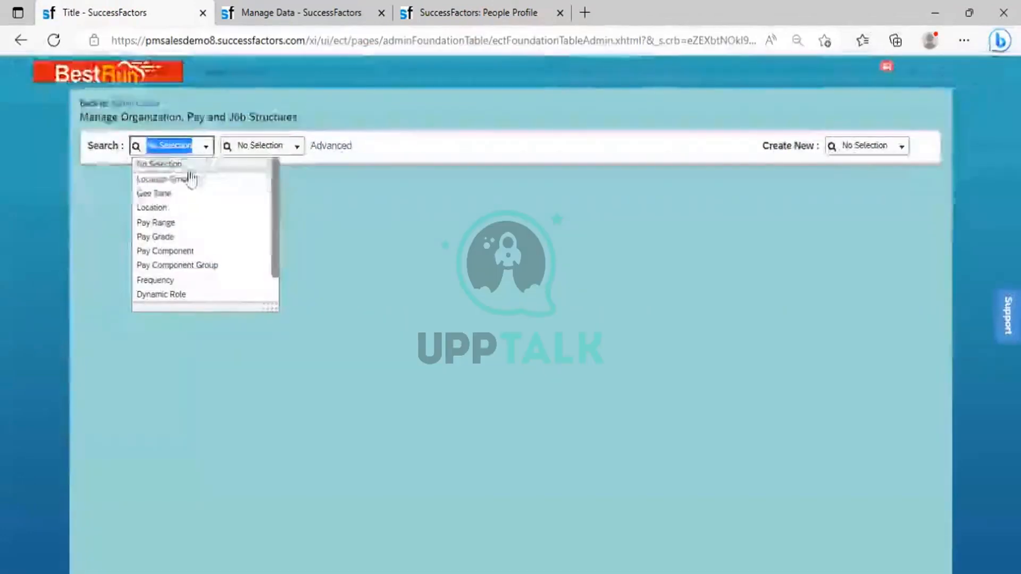
pyautogui.click(174, 208)
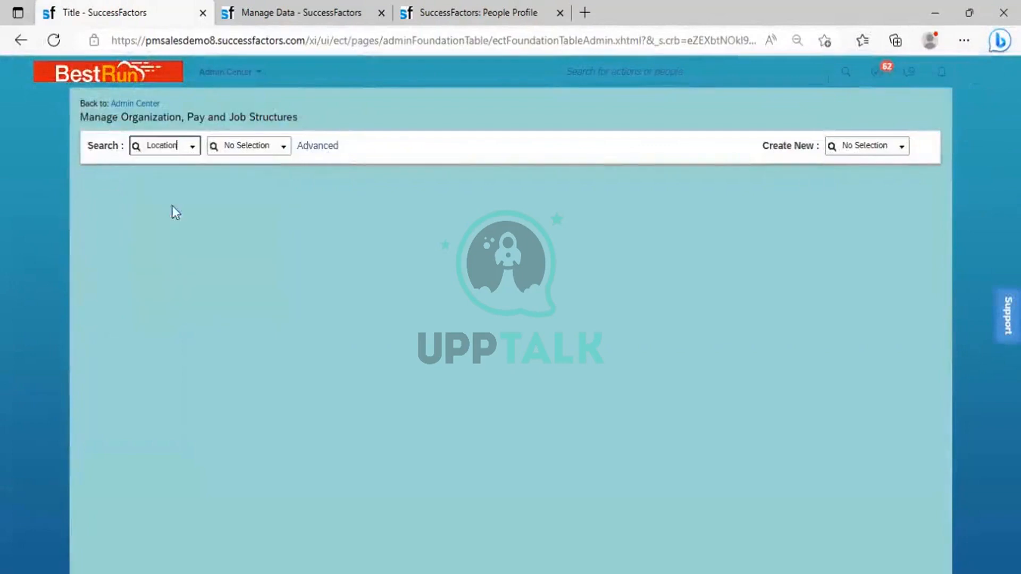
pyautogui.click(282, 147)
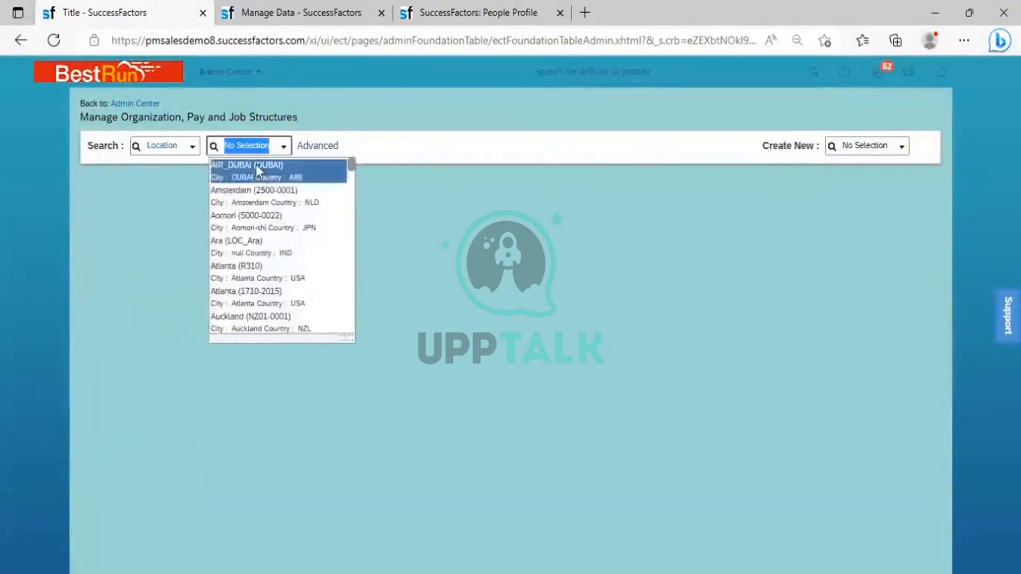
pyautogui.click(257, 164)
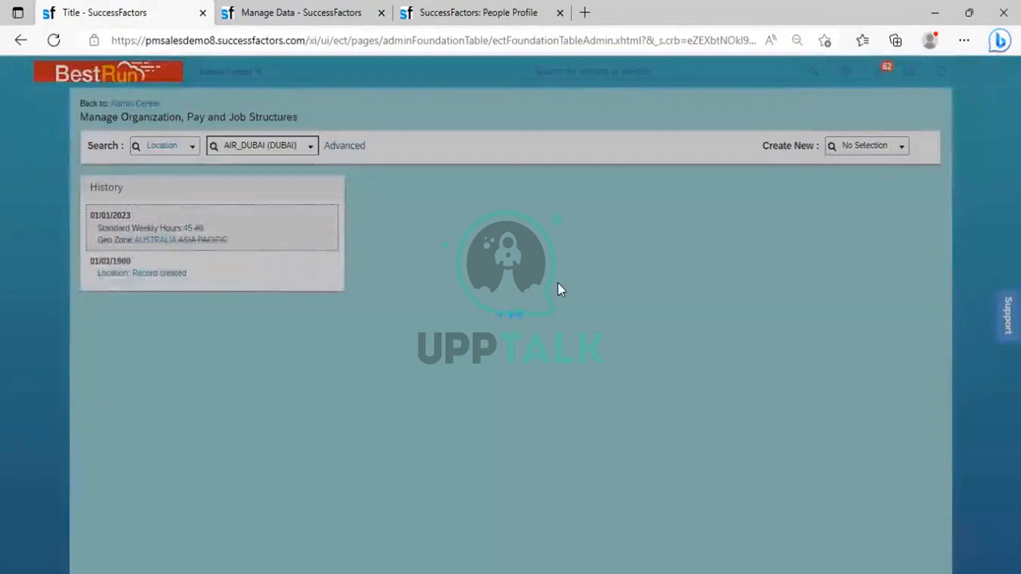